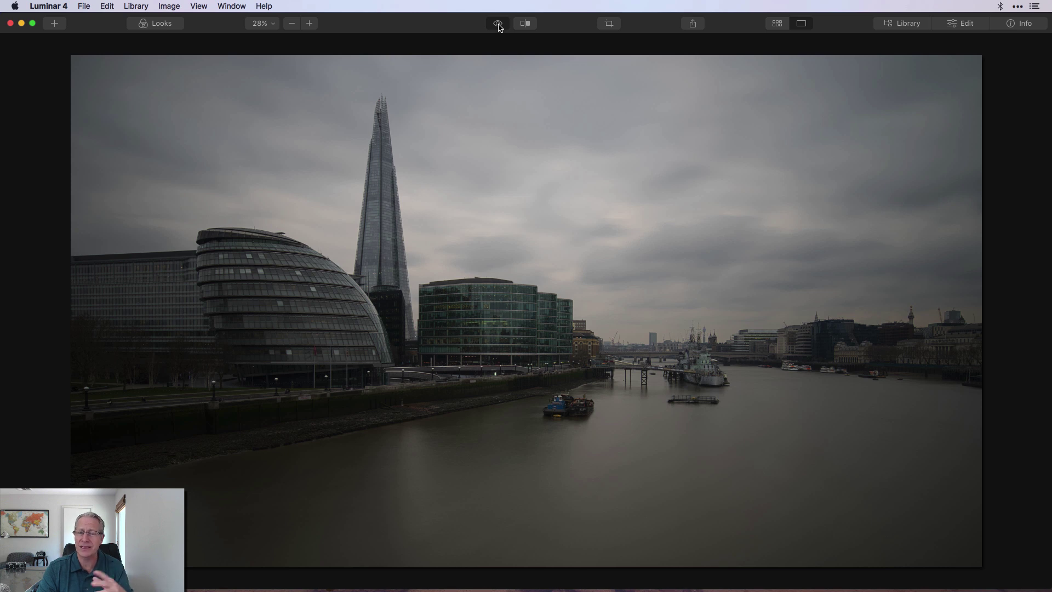
- Show the unedited original of DSC04642 copy.ARW, then open the Edit tools
{"action": "left_click", "coordinate": [498, 24]}
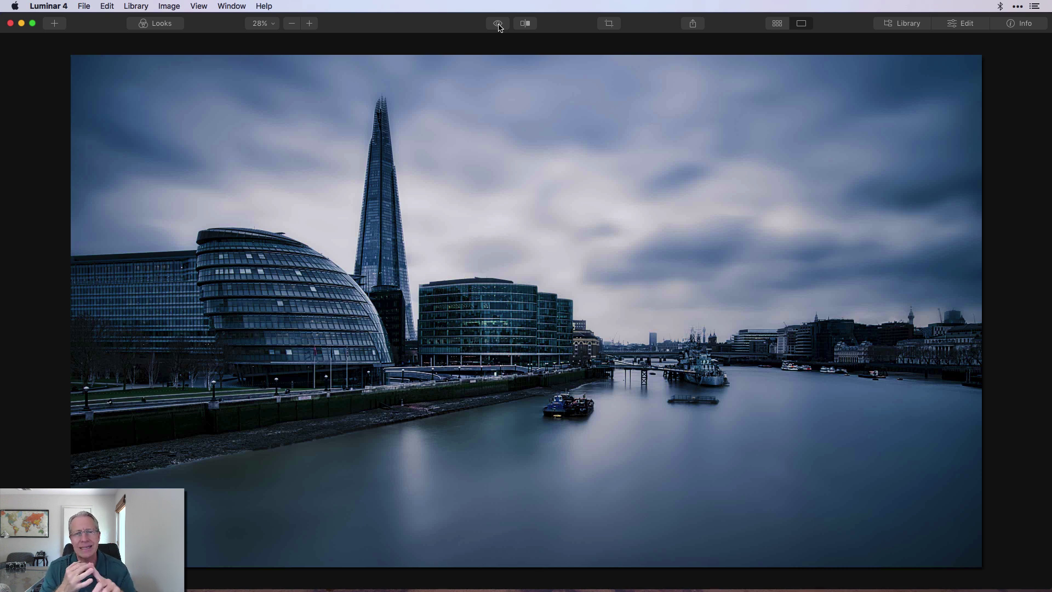
{"action": "left_click", "coordinate": [499, 26]}
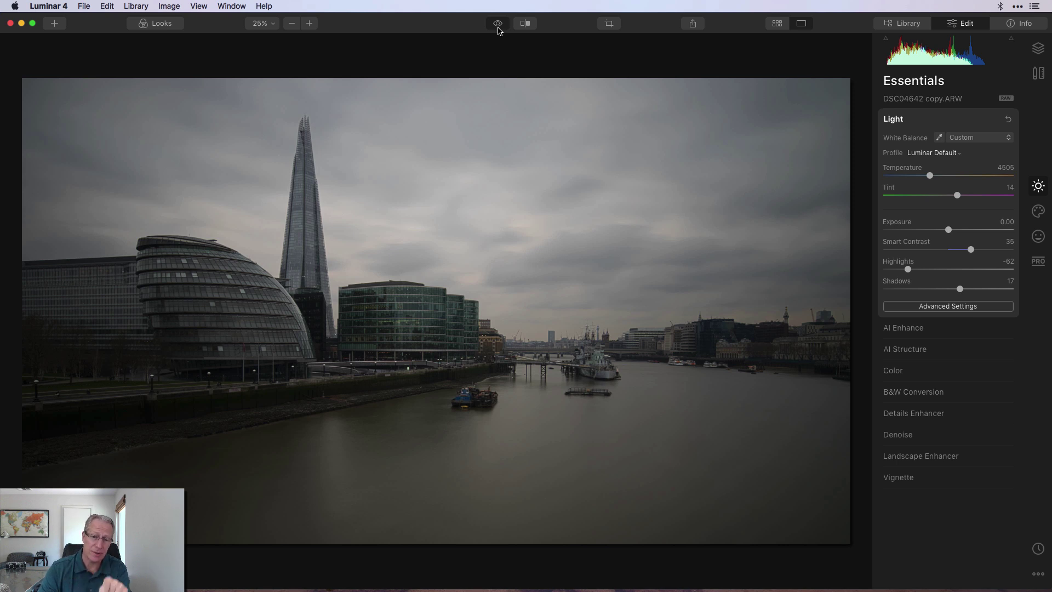
- Restore the blue-toned edited view and expand AI Enhance in Essentials
{"action": "left_click", "coordinate": [498, 27]}
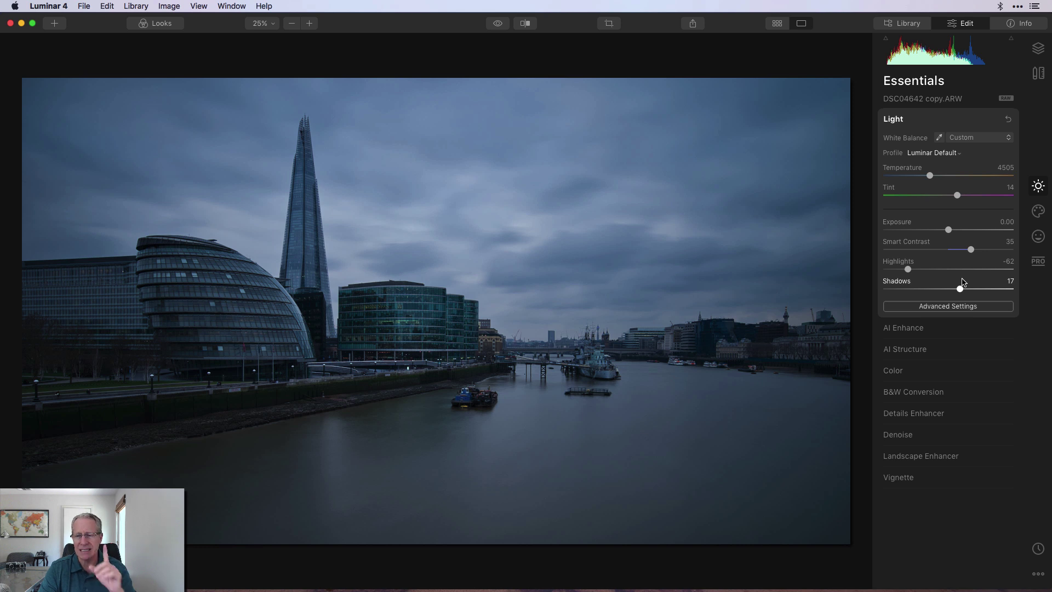
{"action": "left_click", "coordinate": [918, 328]}
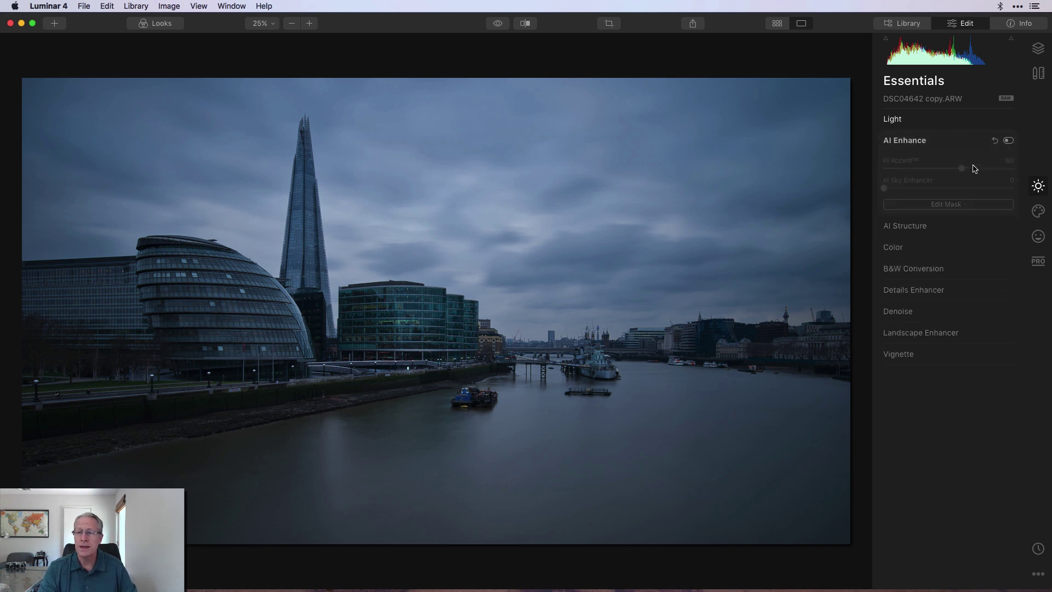
- Turn on AI Enhance at AI Accent 60, drag AI Sky Enhancer to 0, and expand AI Structure
{"action": "left_click", "coordinate": [1008, 140]}
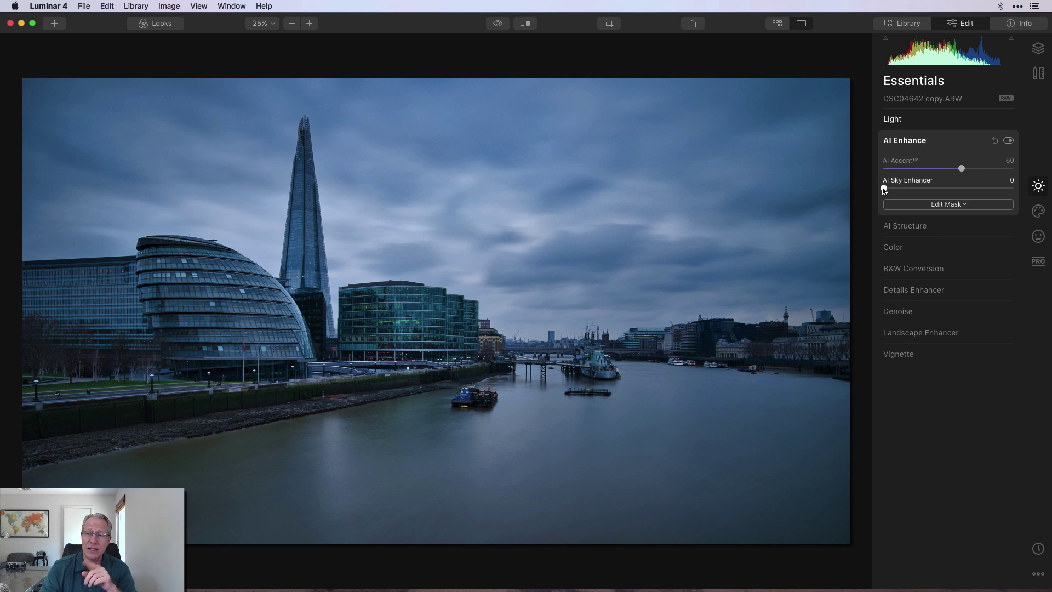
{"action": "left_click_drag", "start_coordinate": [884, 188], "coordinate": [815, 192]}
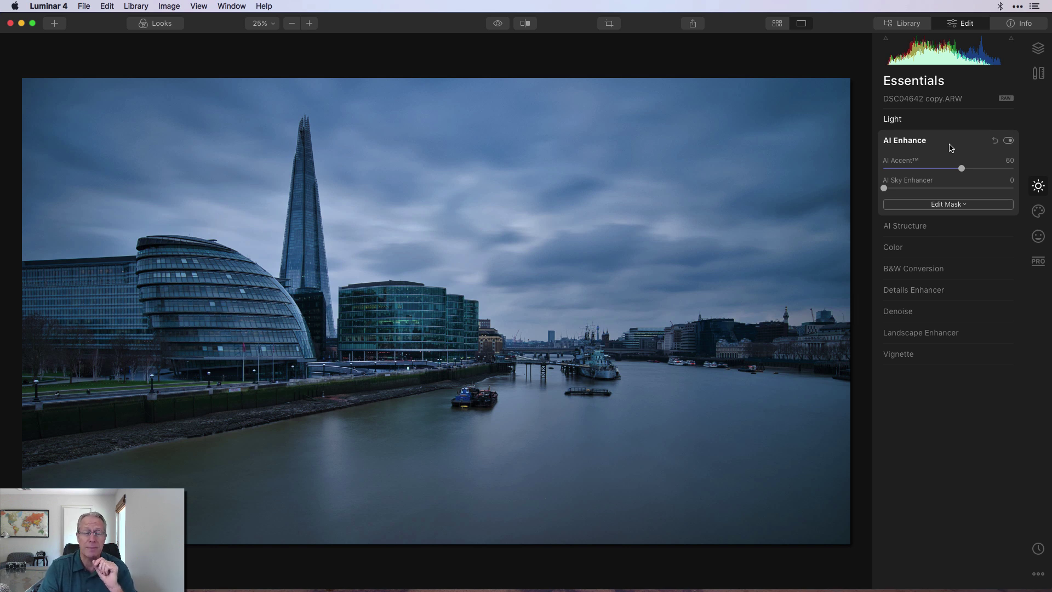
{"action": "left_click", "coordinate": [937, 226]}
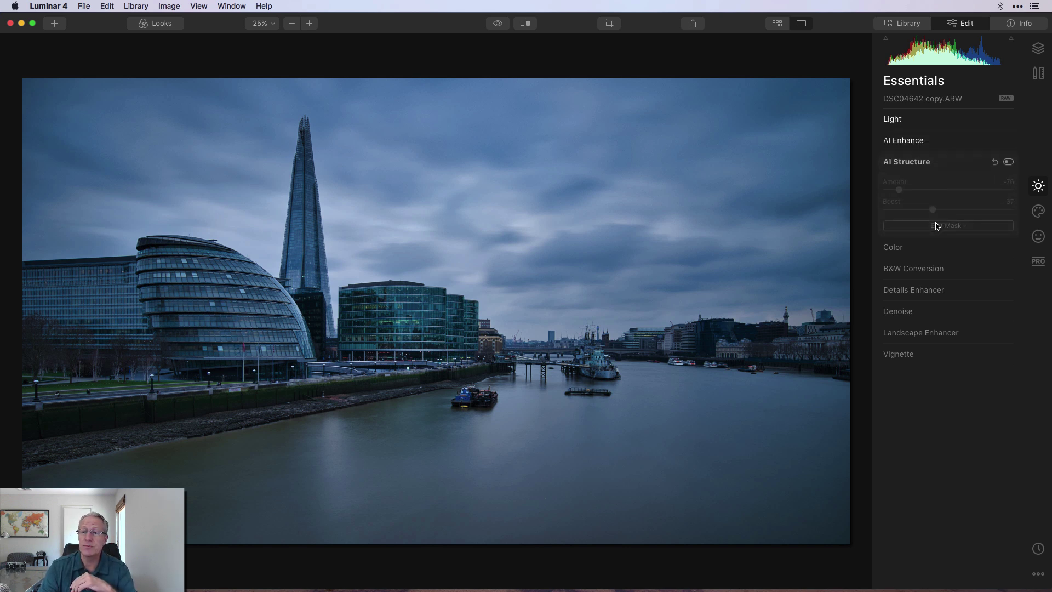
- Enable AI Structure (Amount -76, Boost 37), brush its mask onto sky and water, and compare on/off
{"action": "left_click", "coordinate": [1009, 161]}
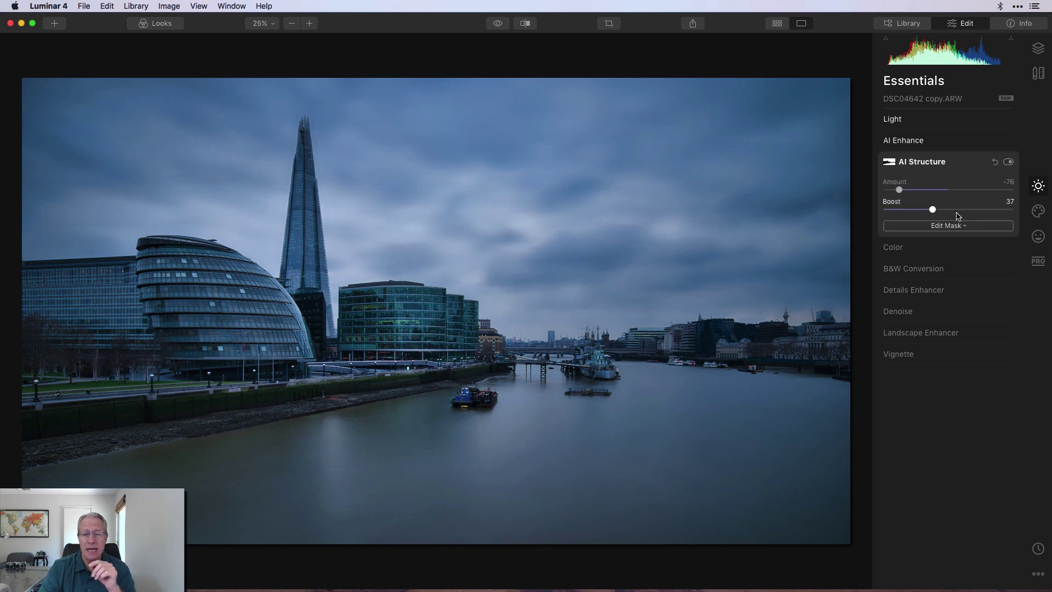
{"action": "left_click", "coordinate": [948, 225]}
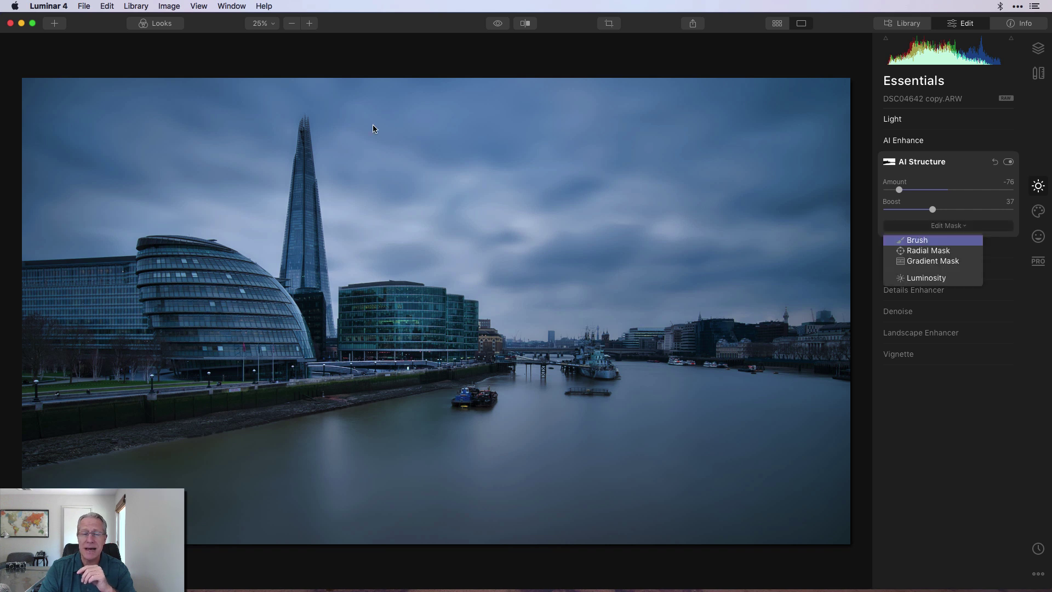
{"action": "key", "text": "Return"}
{"action": "left_click", "coordinate": [103, 42]}
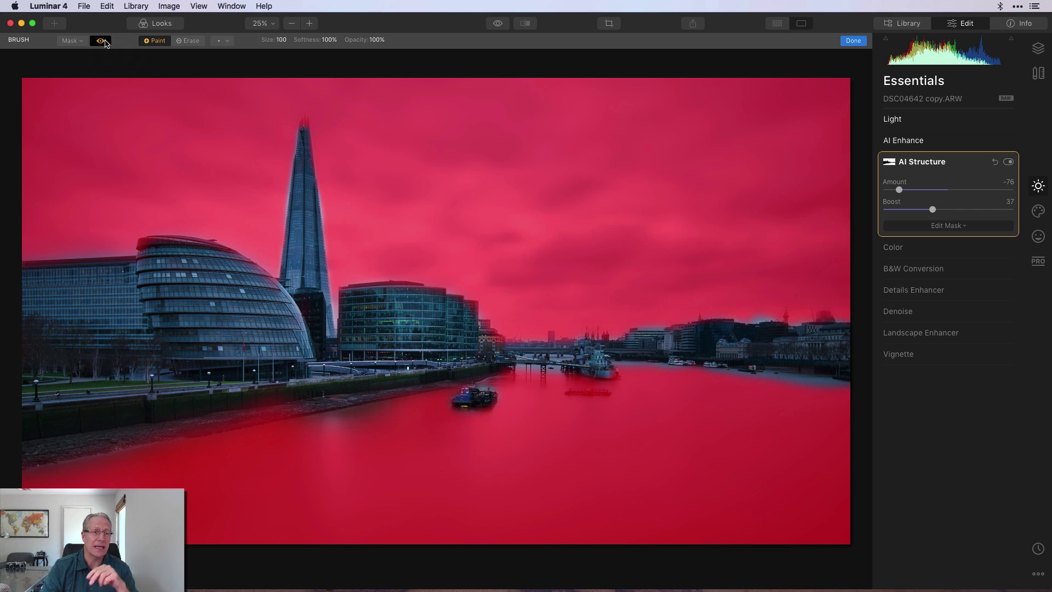
{"action": "left_click", "coordinate": [104, 42]}
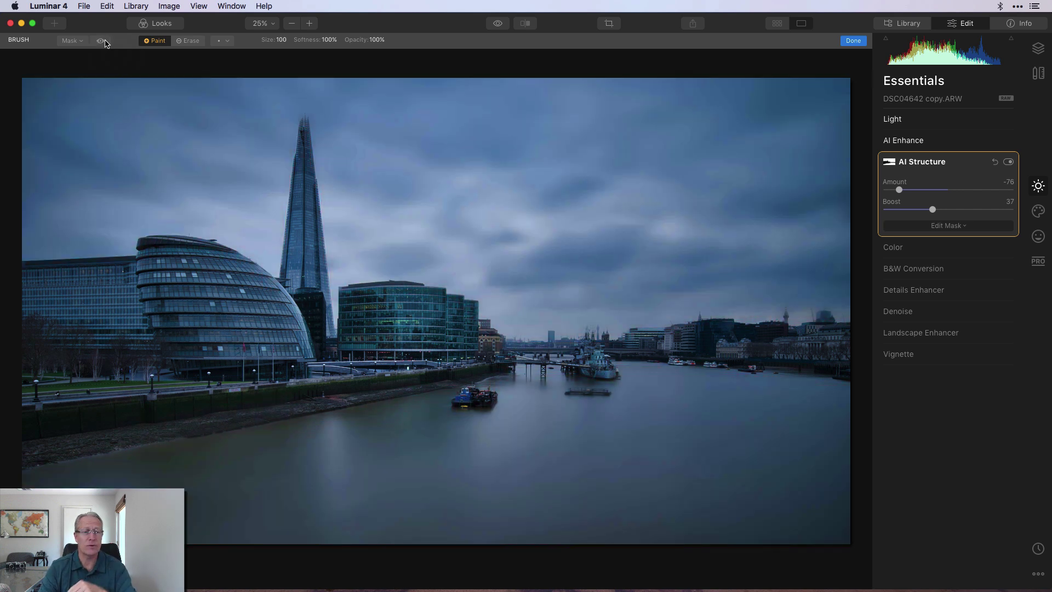
{"action": "left_click", "coordinate": [852, 41]}
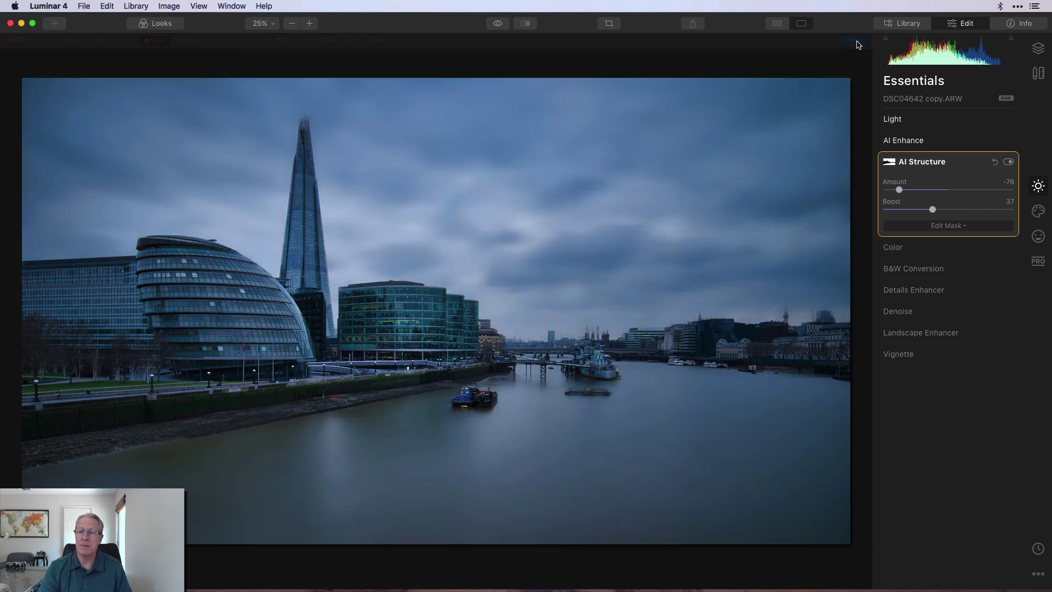
{"action": "left_click", "coordinate": [1009, 163]}
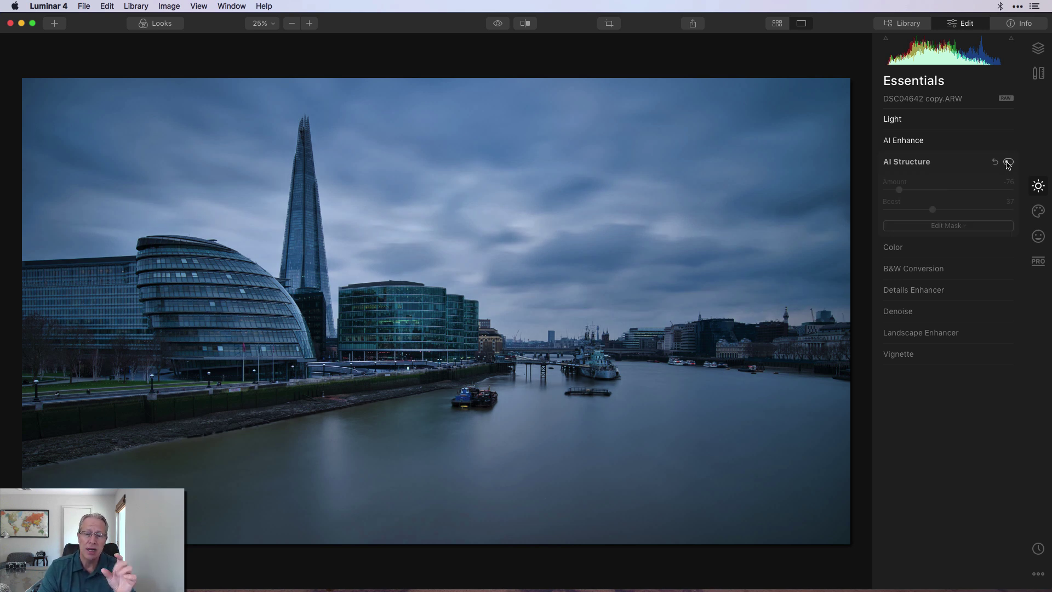
{"action": "left_click", "coordinate": [1008, 163]}
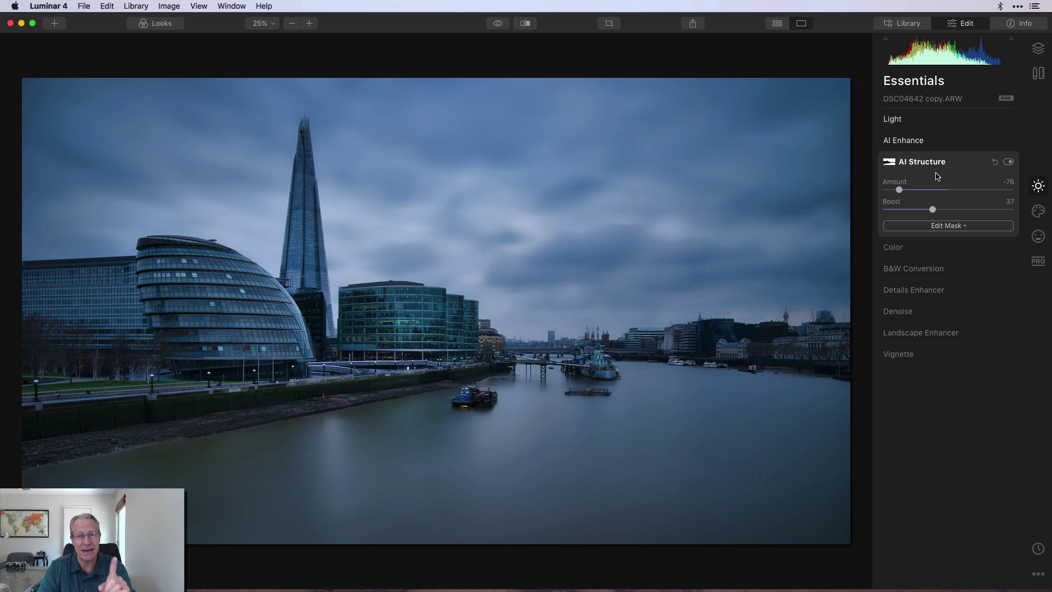
- Enable Details Enhancer (Small Details 44, Medium Details 35) and brush-mask it to the buildings and riverbank
{"action": "left_click", "coordinate": [935, 291]}
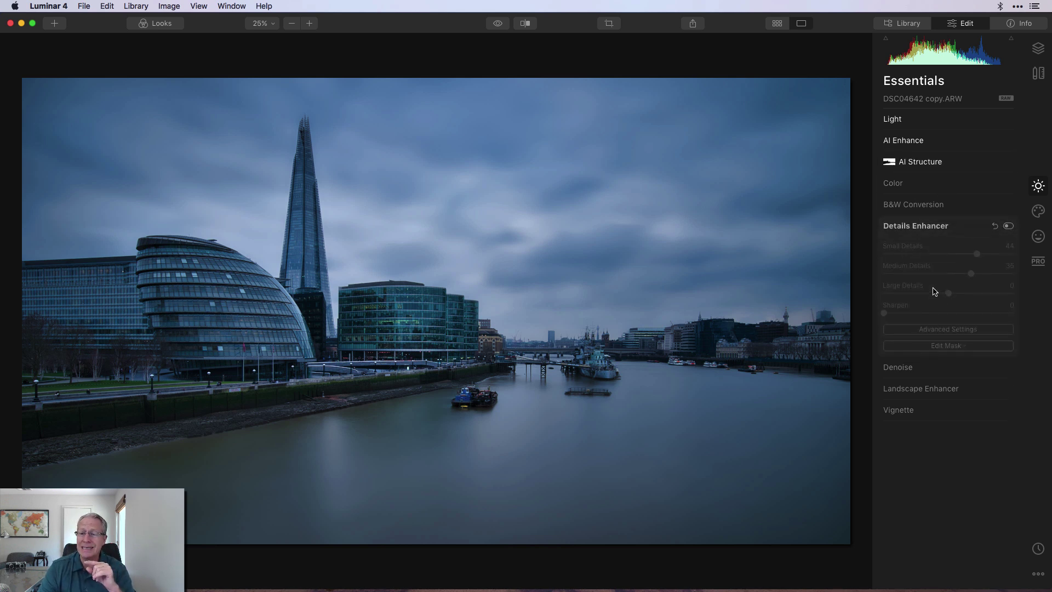
{"action": "left_click", "coordinate": [1011, 228]}
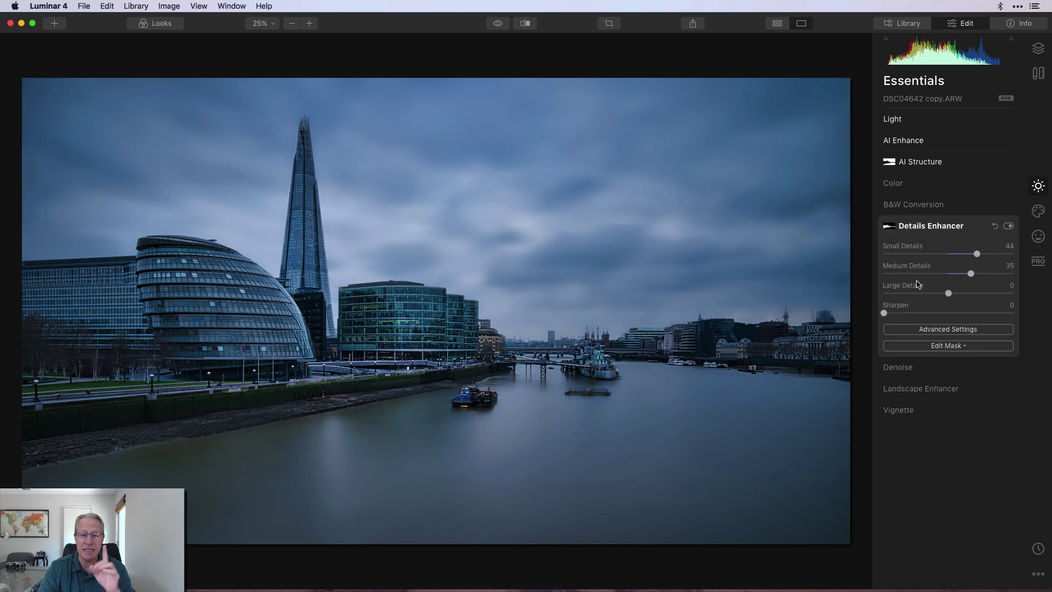
{"action": "left_click", "coordinate": [933, 346]}
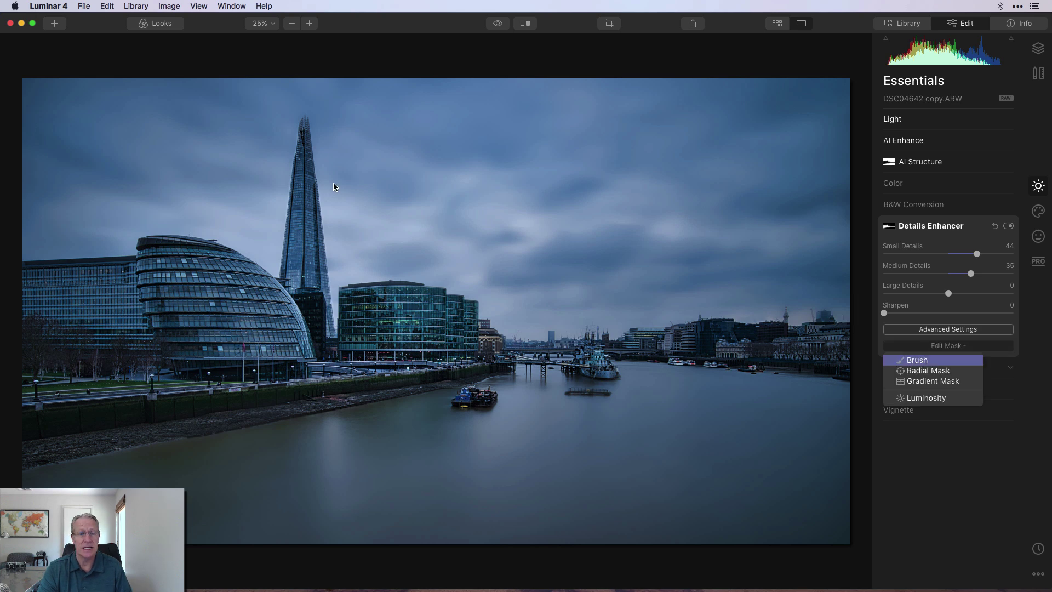
{"action": "key", "text": "Return"}
{"action": "left_click", "coordinate": [102, 41]}
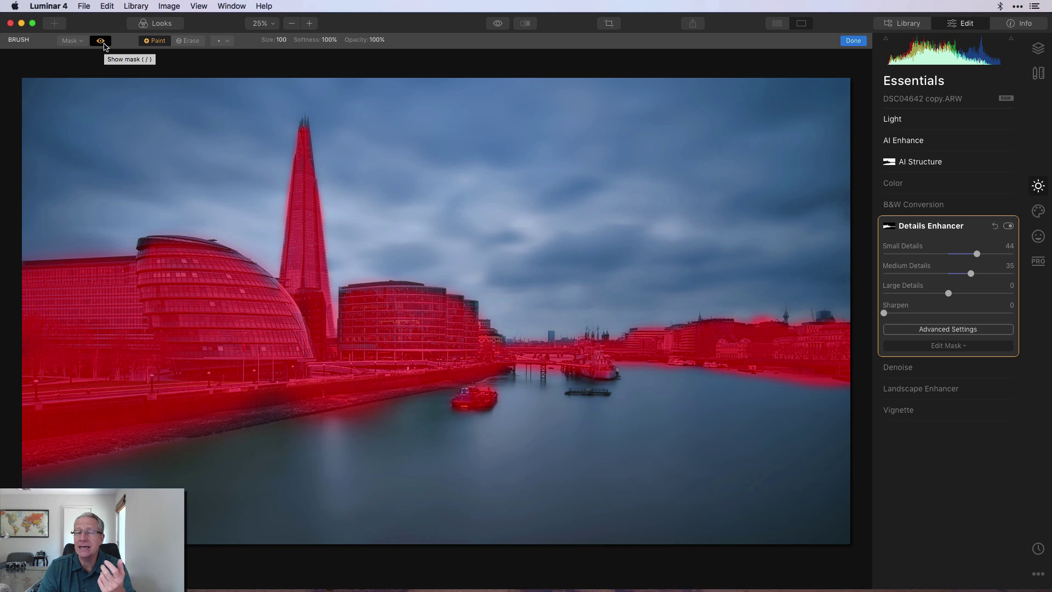
{"action": "left_click", "coordinate": [102, 43]}
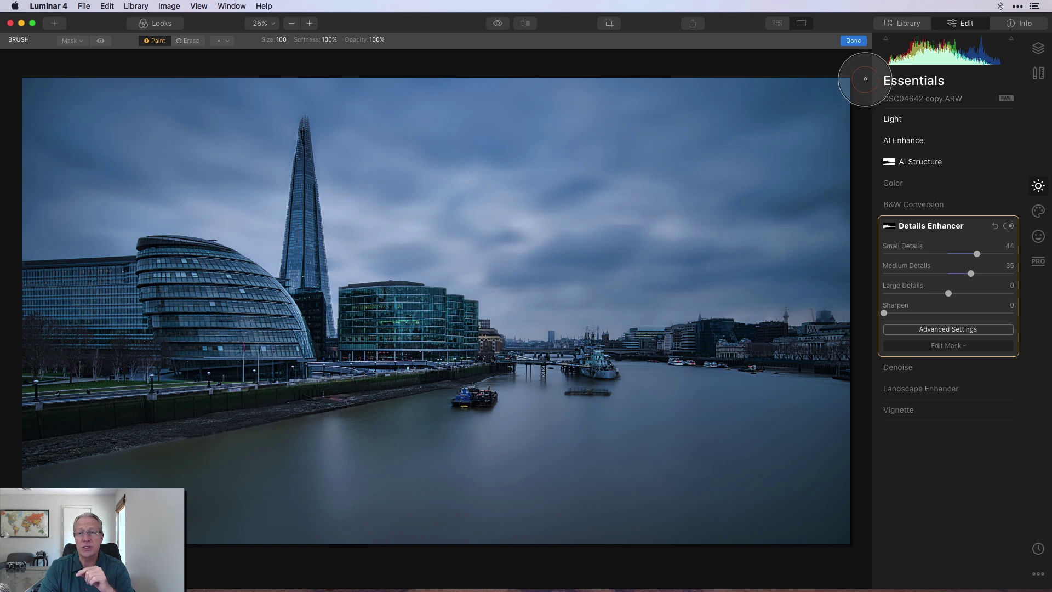
{"action": "left_click", "coordinate": [80, 42]}
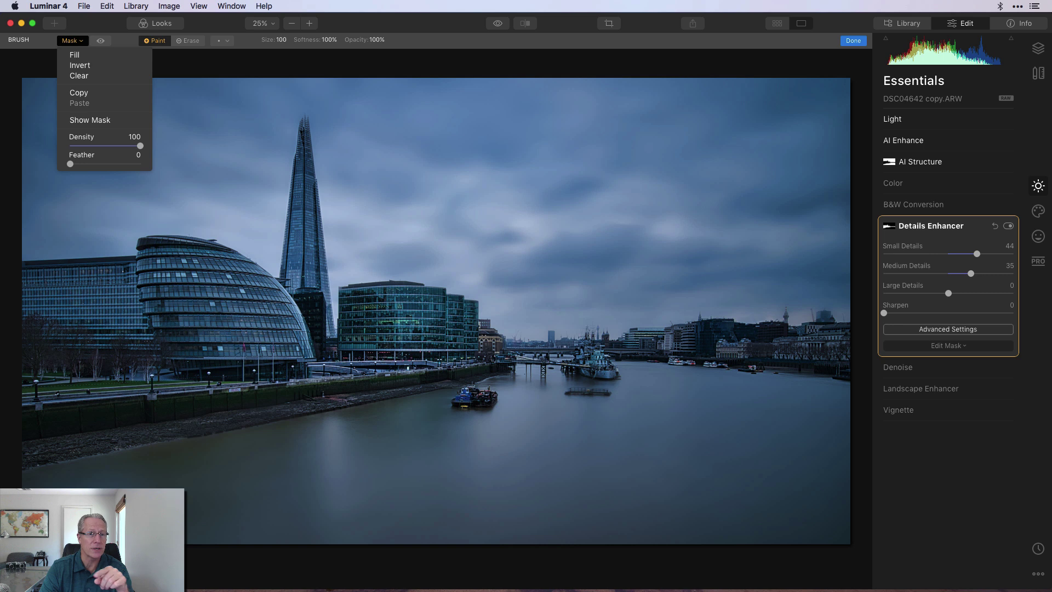
{"action": "left_click", "coordinate": [401, 42]}
{"action": "left_click", "coordinate": [853, 41]}
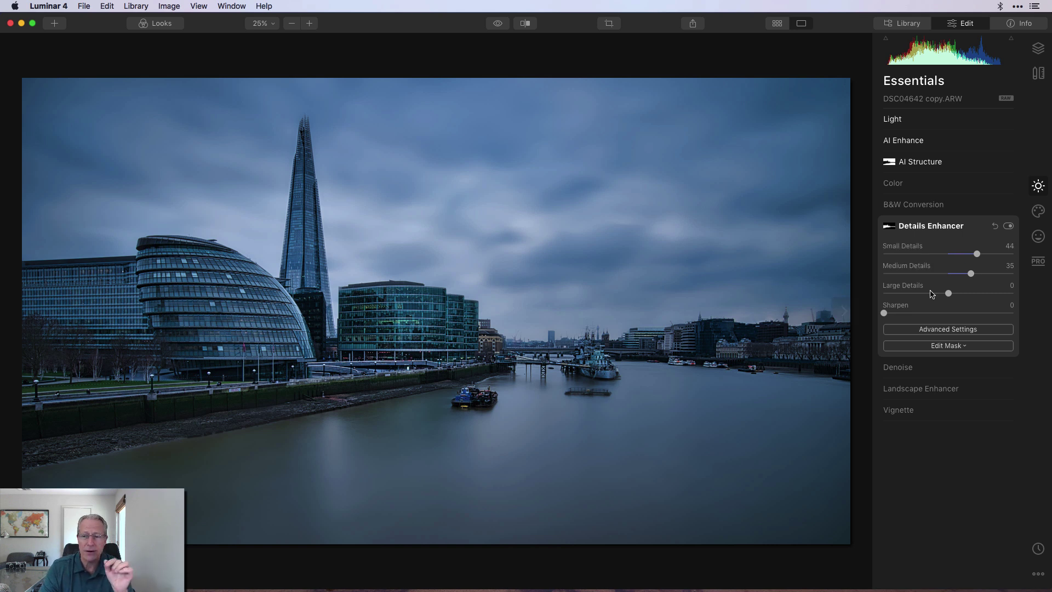
{"action": "left_click", "coordinate": [1009, 226]}
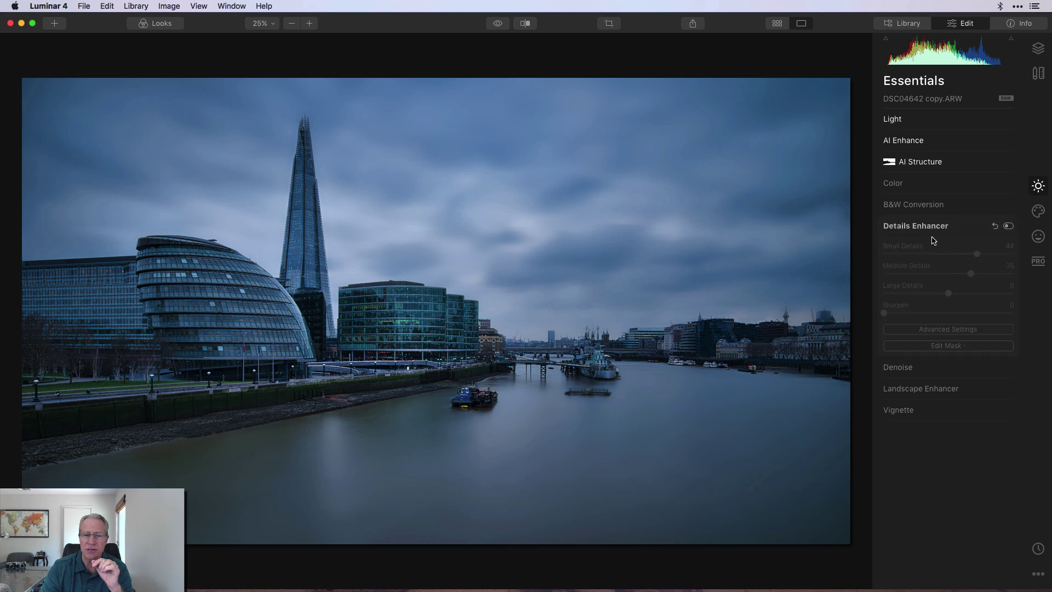
{"action": "left_click", "coordinate": [310, 23]}
{"action": "scroll", "coordinate": [294, 316], "scroll_direction": "left", "scroll_amount": 10}
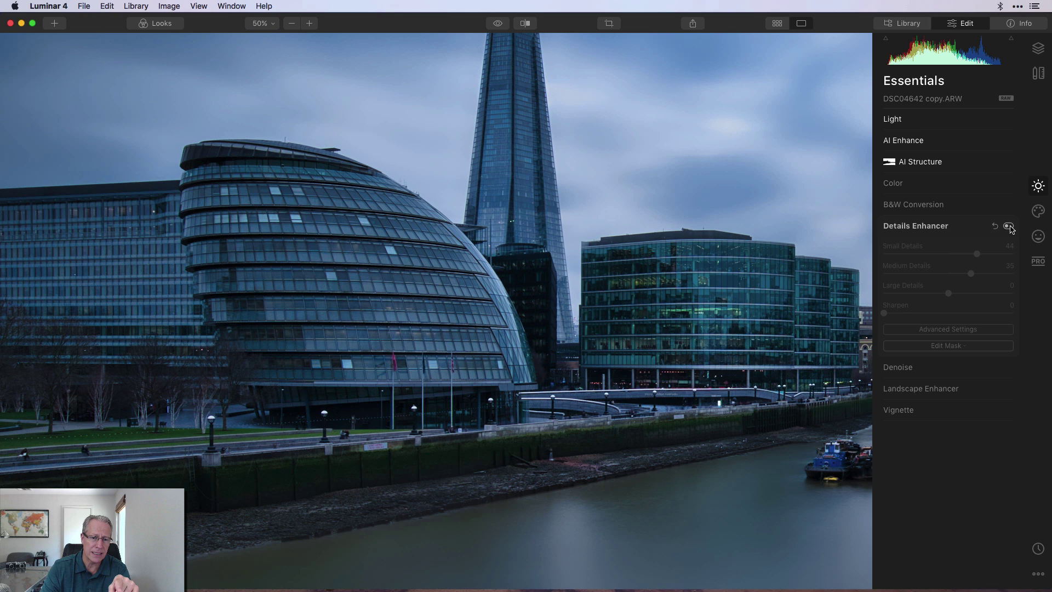
{"action": "left_click", "coordinate": [1012, 229]}
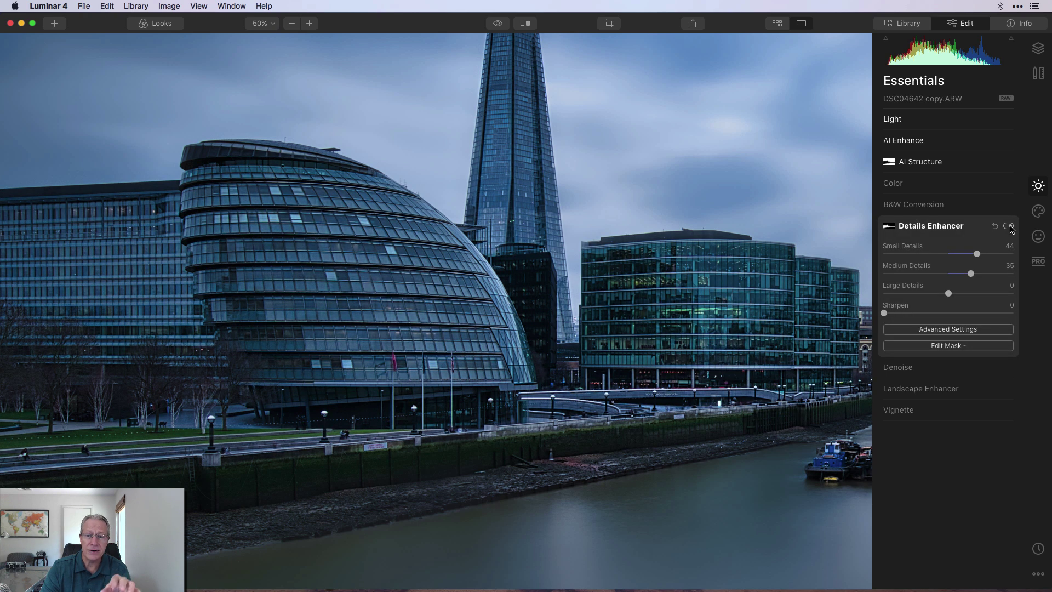
{"action": "left_click_drag", "start_coordinate": [828, 324], "coordinate": [737, 333]}
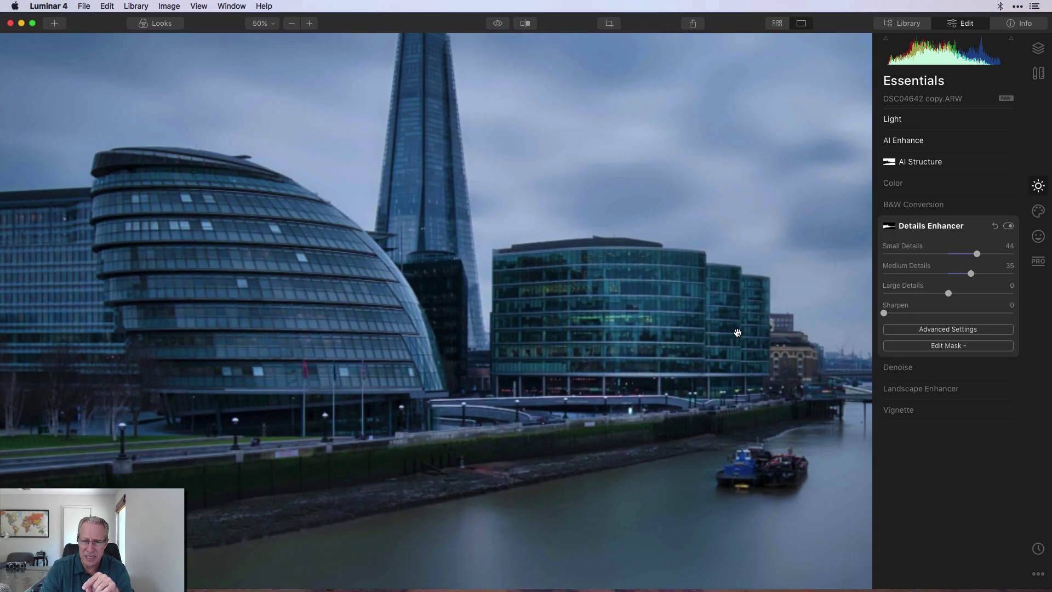
{"action": "scroll", "coordinate": [738, 333], "scroll_direction": "down", "scroll_amount": 3}
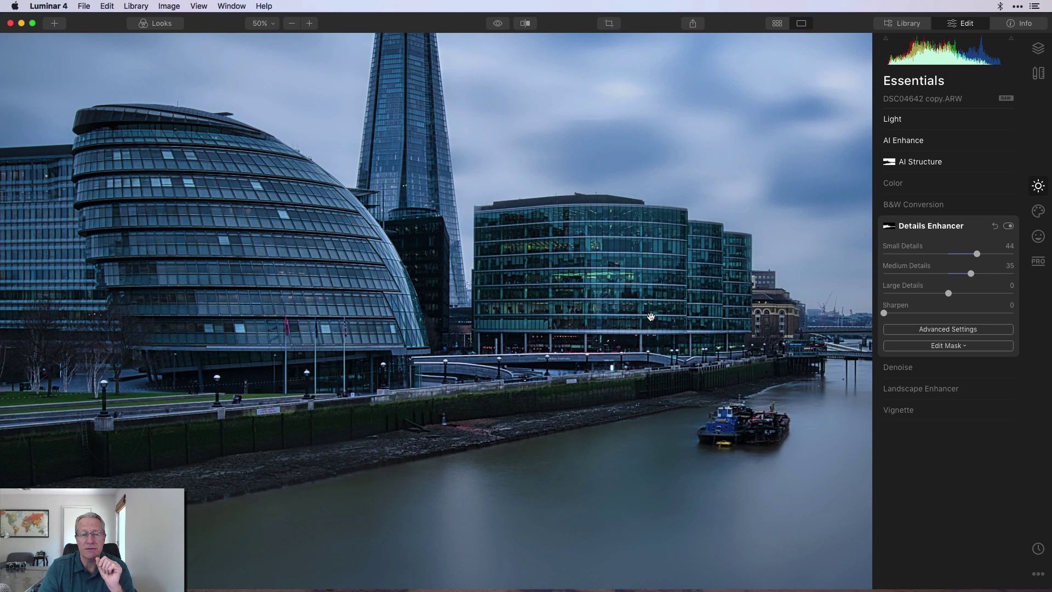
{"action": "left_click", "coordinate": [258, 24]}
{"action": "left_click", "coordinate": [258, 43]}
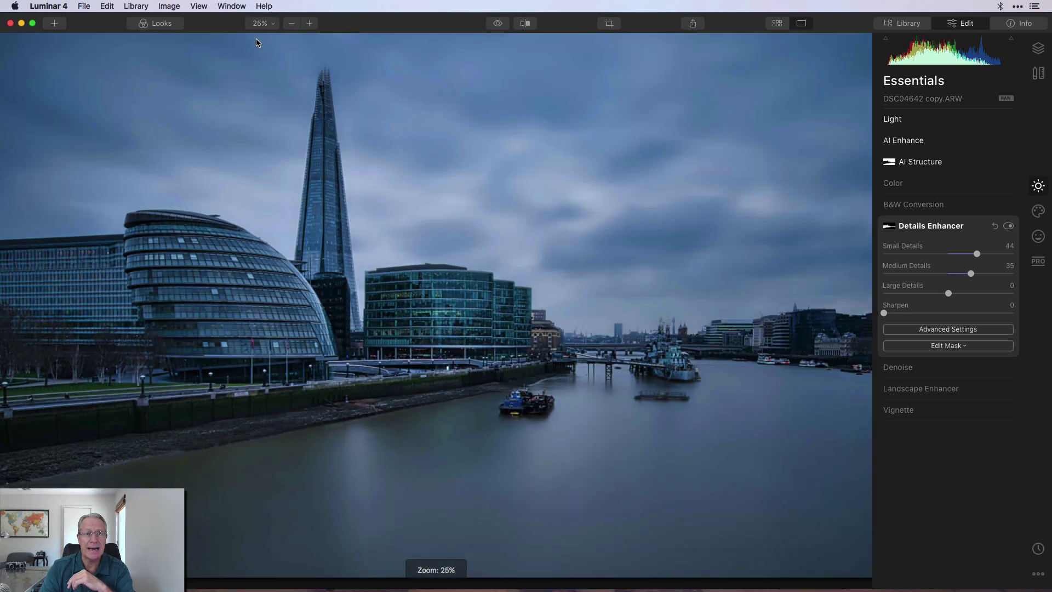
- Enable Landscape Enhancer with Golden Hour 55, toggling it off and on twice to compare
{"action": "left_click", "coordinate": [917, 396]}
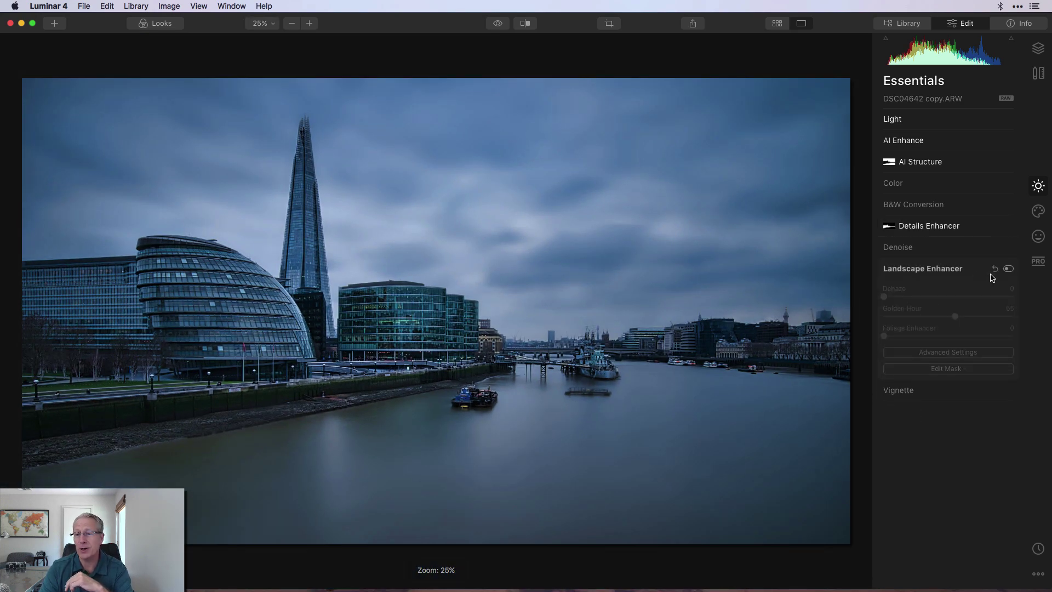
{"action": "left_click", "coordinate": [1009, 269]}
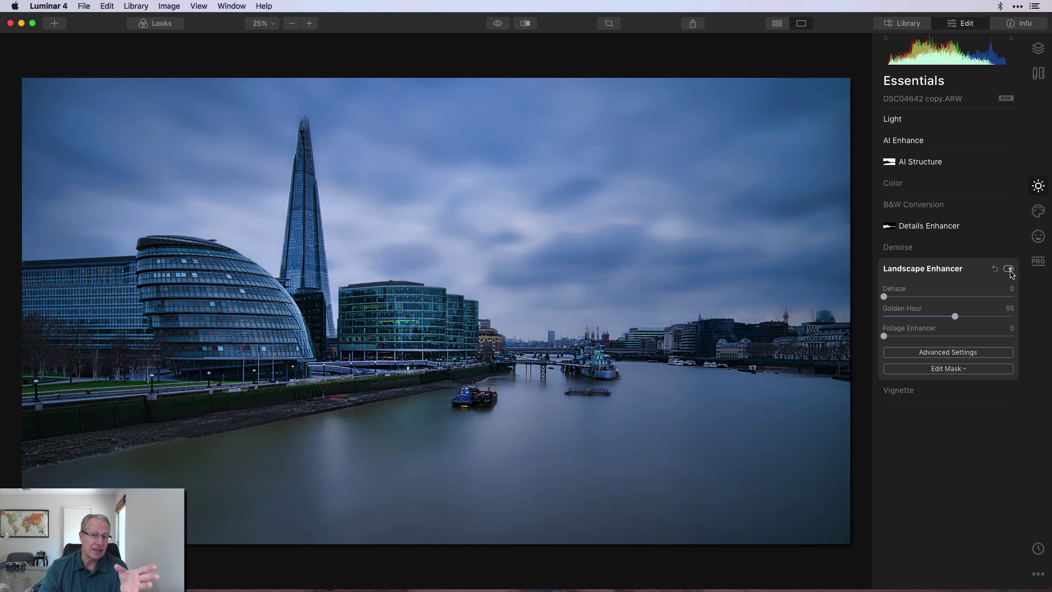
{"action": "left_click", "coordinate": [1009, 269]}
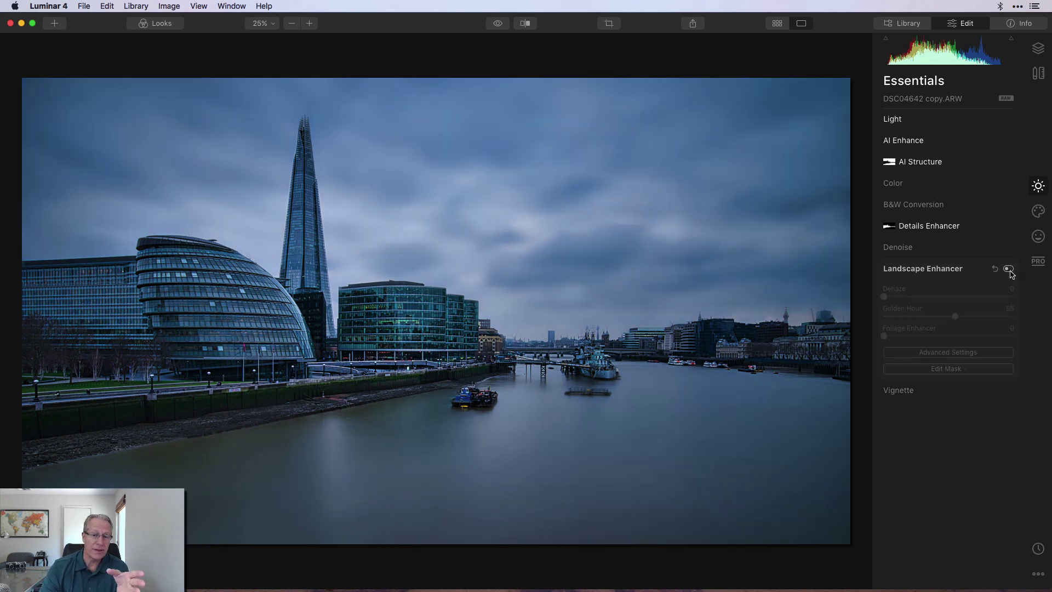
{"action": "left_click", "coordinate": [1009, 269]}
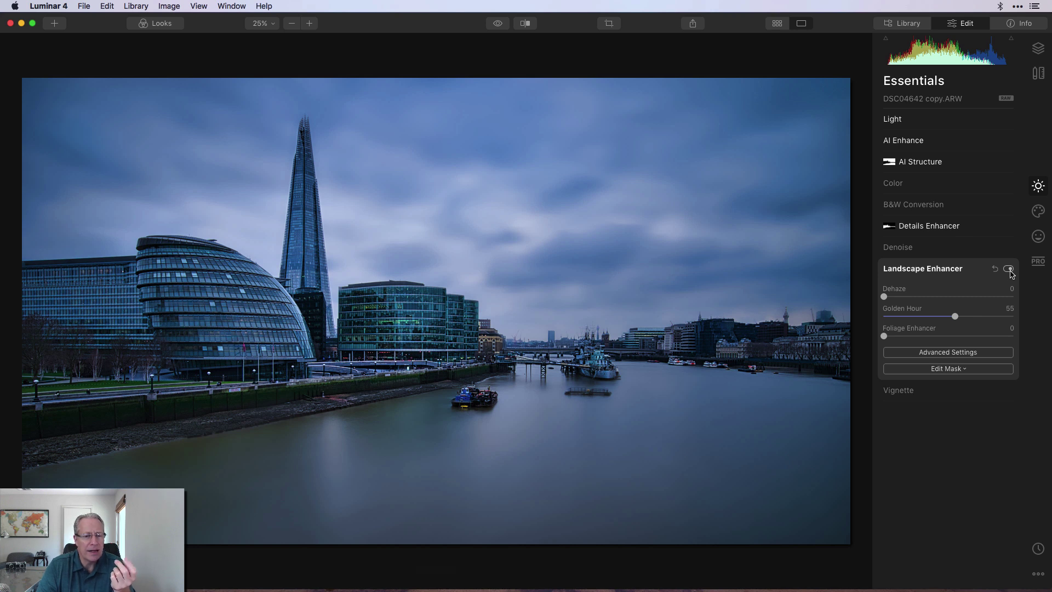
{"action": "left_click", "coordinate": [1009, 270]}
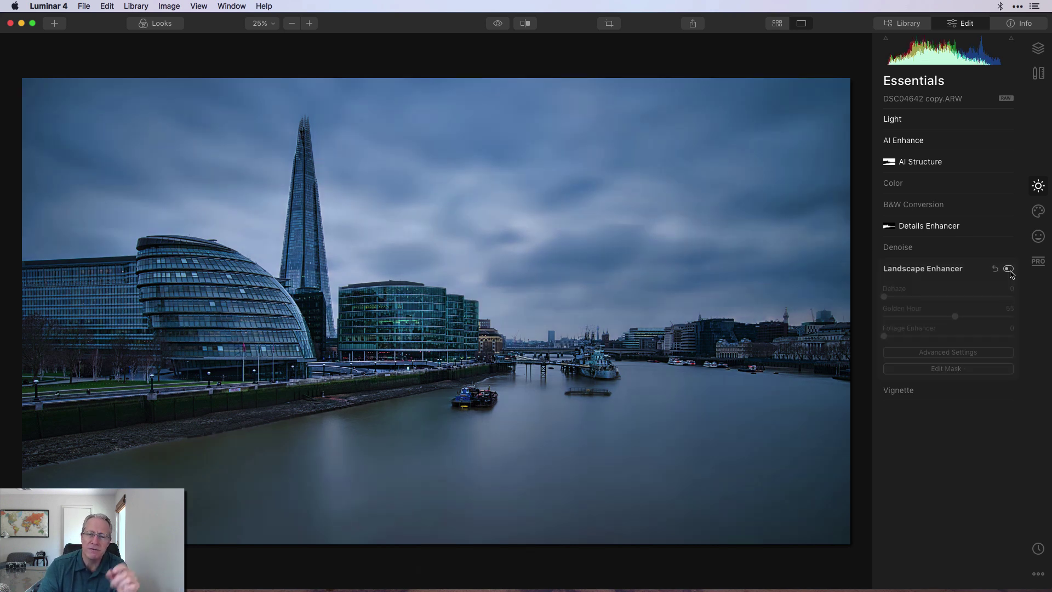
{"action": "left_click", "coordinate": [1009, 269]}
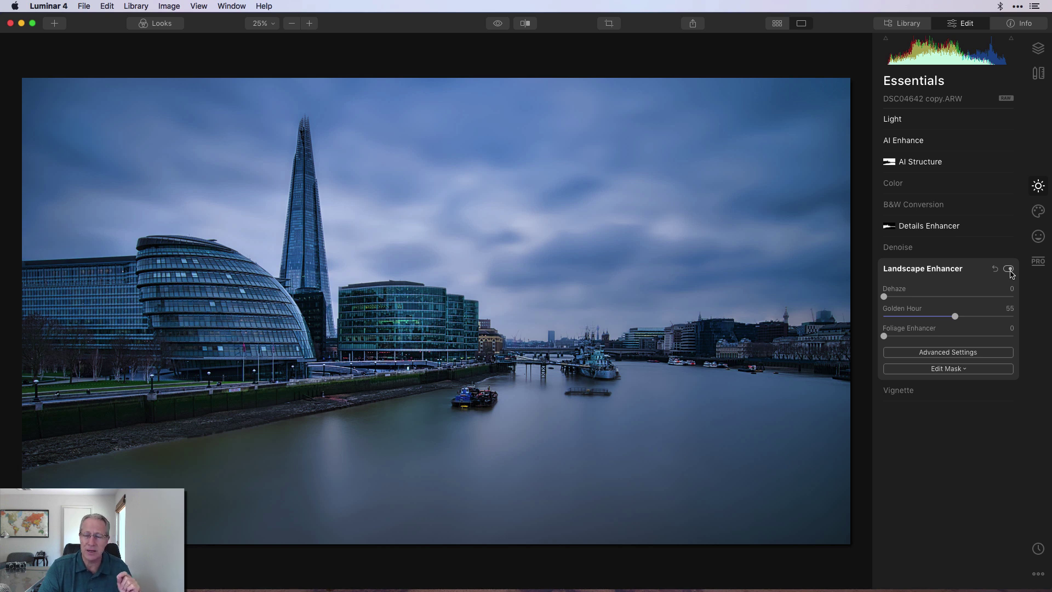
- In Creative, enable Mystical at Amount 22 and Shadows 25, compare it, and expand Color Styles (LUT)
{"action": "left_click", "coordinate": [1037, 211]}
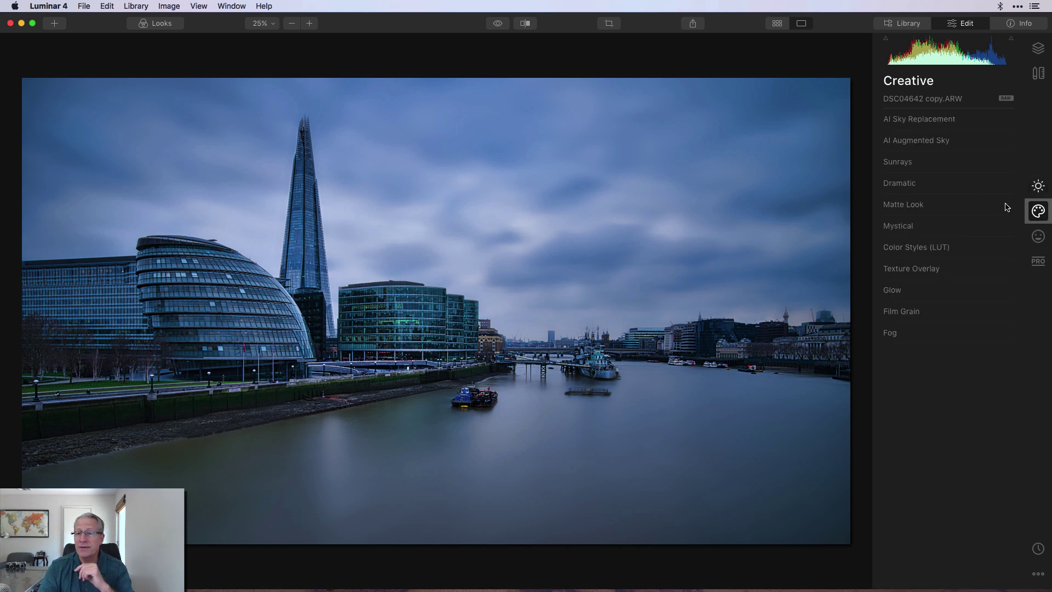
{"action": "left_click", "coordinate": [921, 227]}
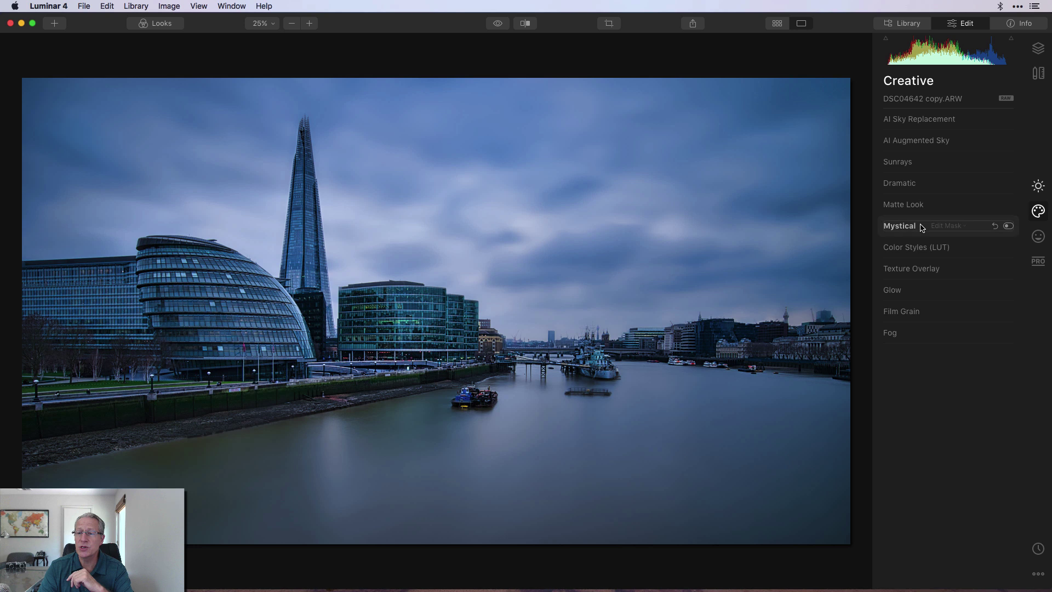
{"action": "left_click", "coordinate": [1008, 226]}
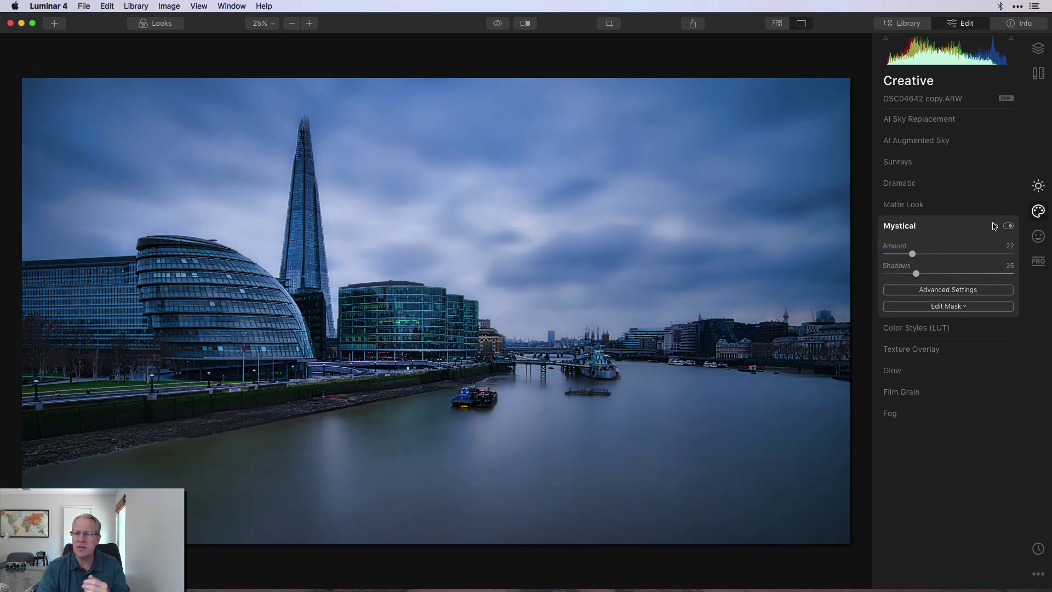
{"action": "left_click", "coordinate": [1010, 227]}
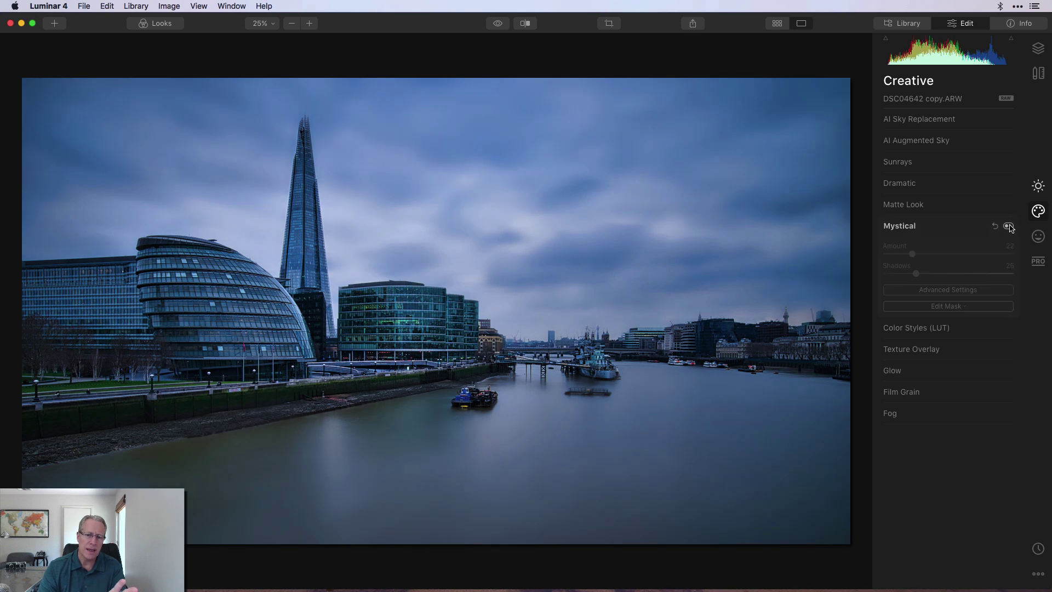
{"action": "left_click", "coordinate": [1010, 226]}
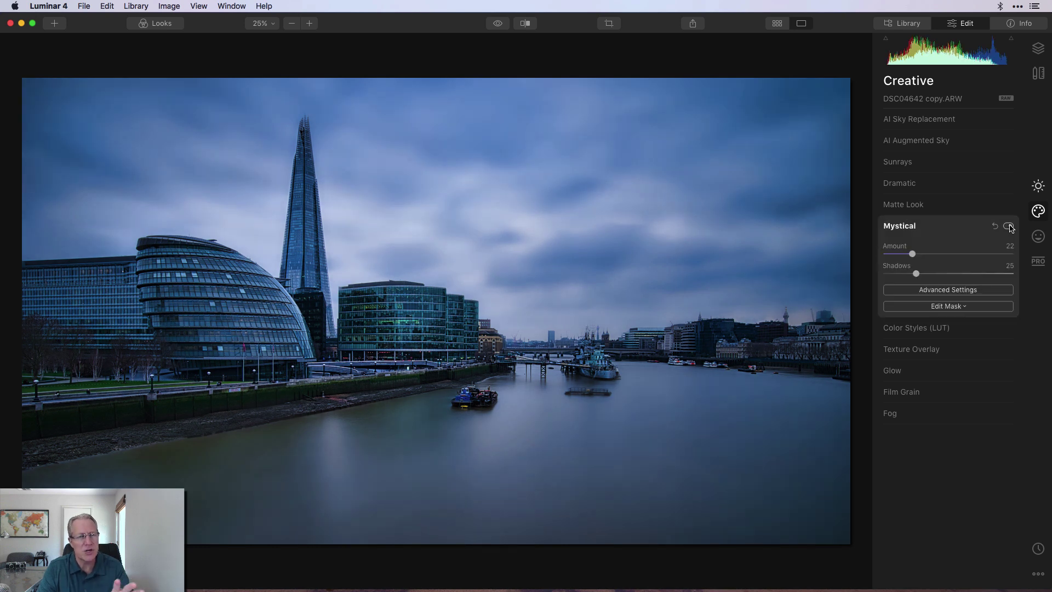
{"action": "left_click", "coordinate": [930, 328]}
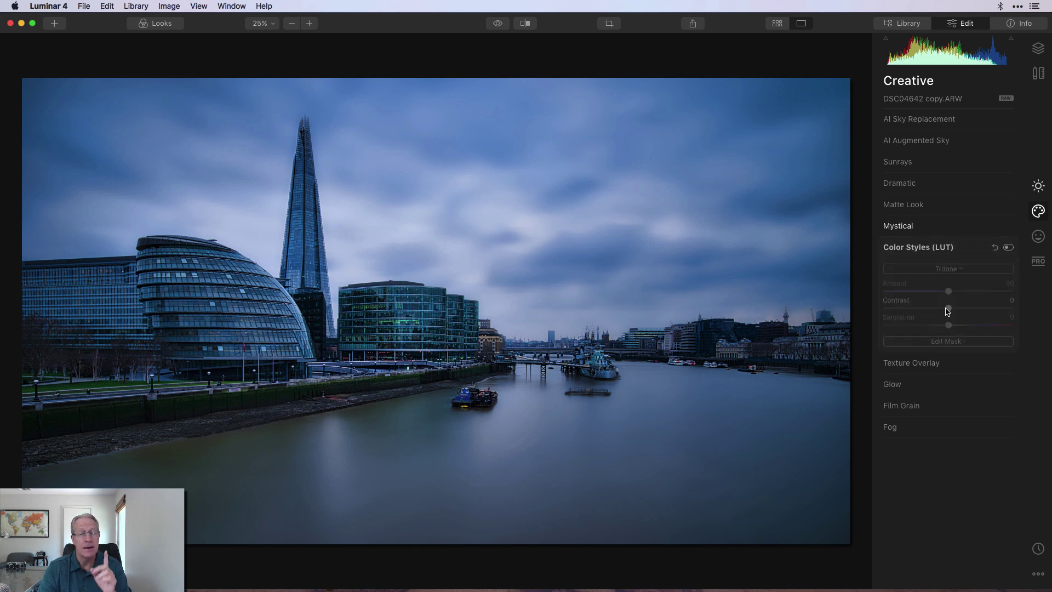
- Apply the Tritone Color Style at Amount 50, compare it on and off, then open Professional tools
{"action": "left_click", "coordinate": [1009, 248]}
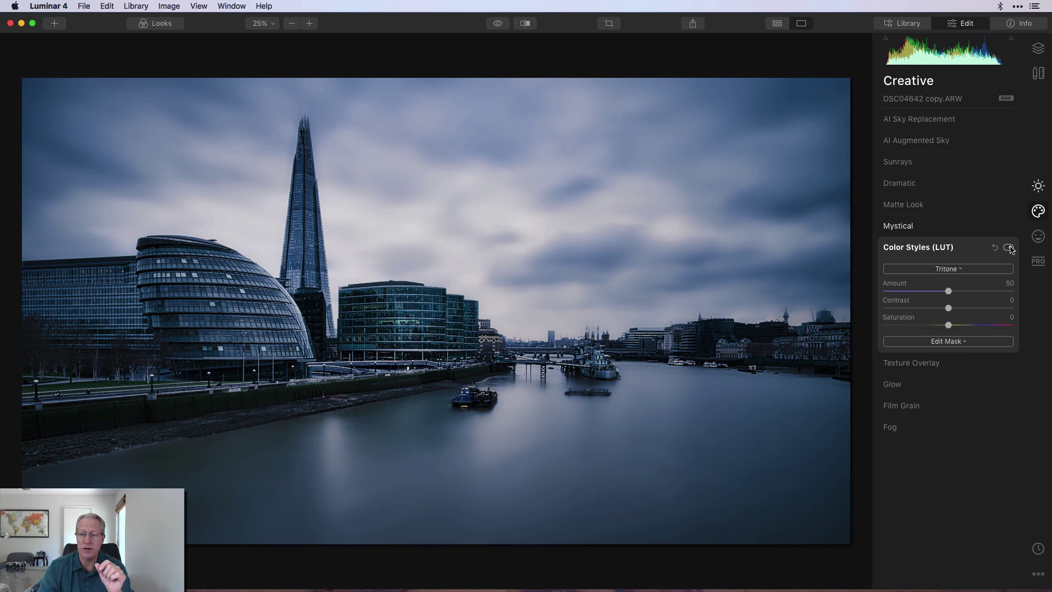
{"action": "left_click", "coordinate": [1009, 248]}
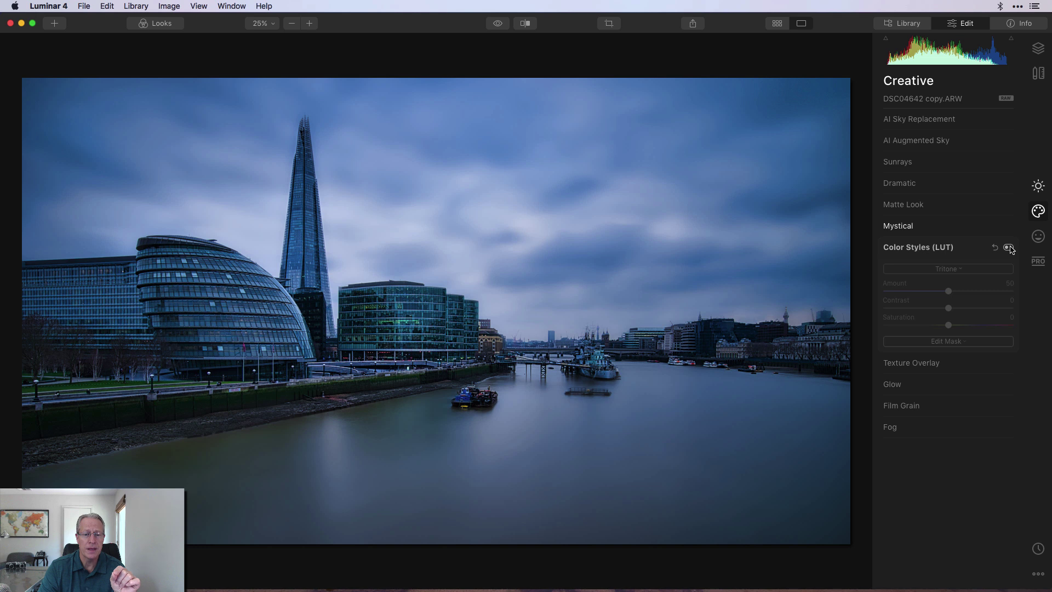
{"action": "left_click", "coordinate": [1008, 247]}
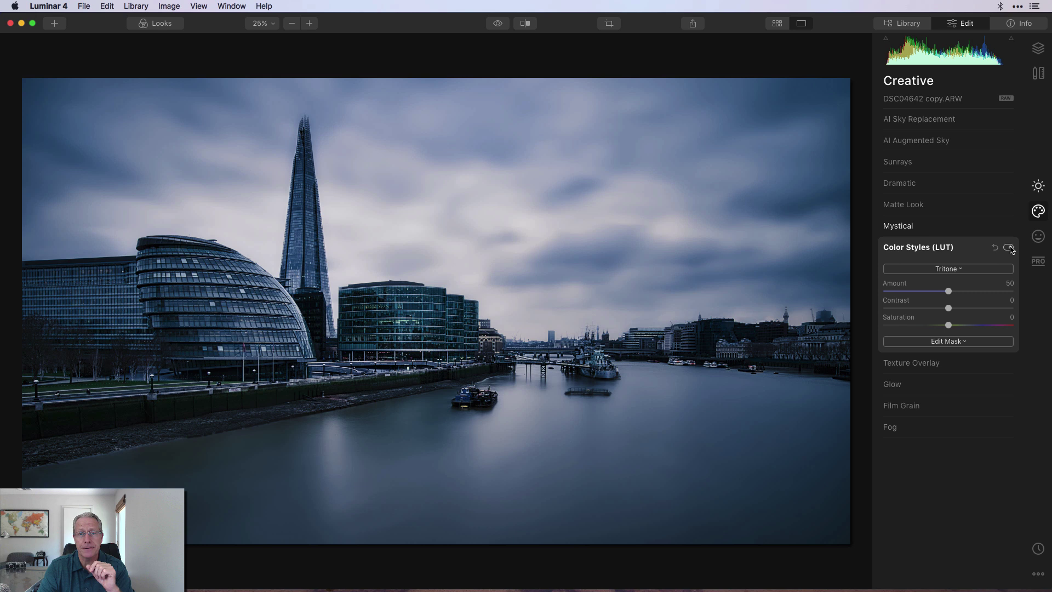
{"action": "left_click", "coordinate": [1038, 261]}
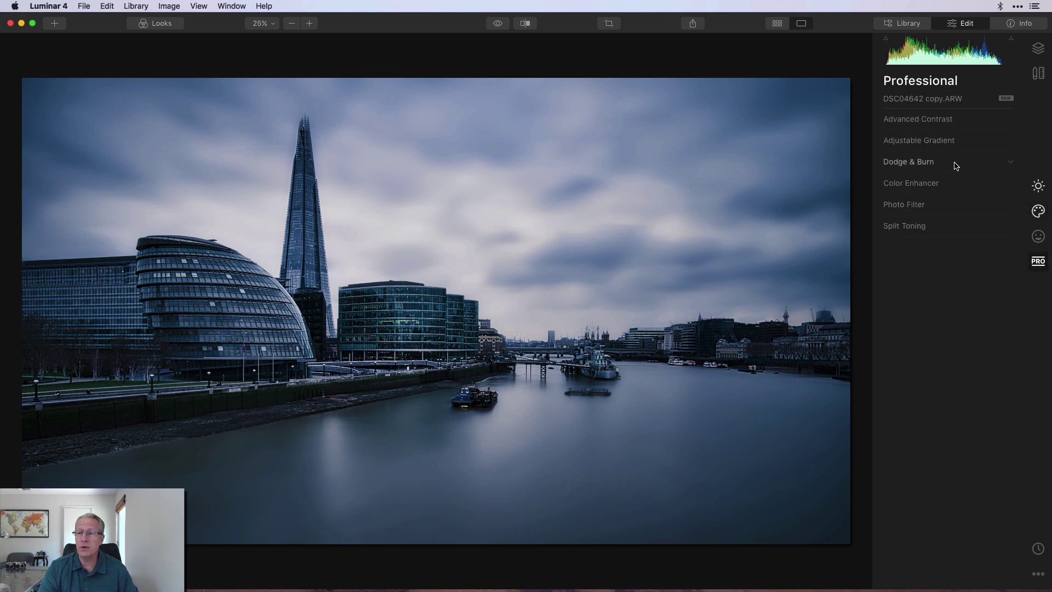
- Align an Adjustable Gradient to the waterline, bottom Exposure 32, Contrast 40, Highlights -100, and compare
{"action": "left_click", "coordinate": [947, 140]}
{"action": "left_click", "coordinate": [1009, 141]}
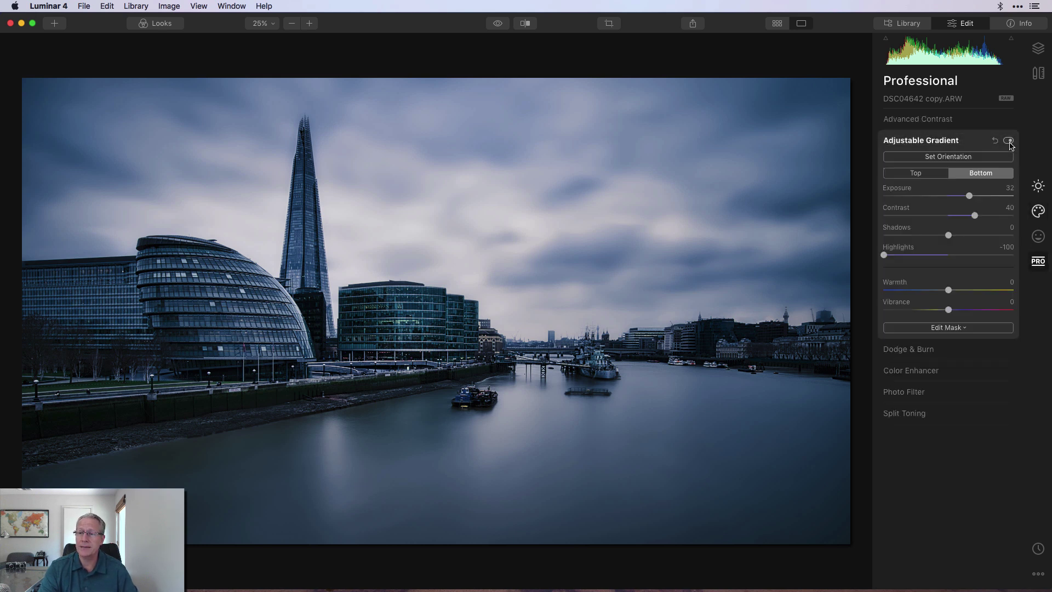
{"action": "left_click", "coordinate": [936, 158]}
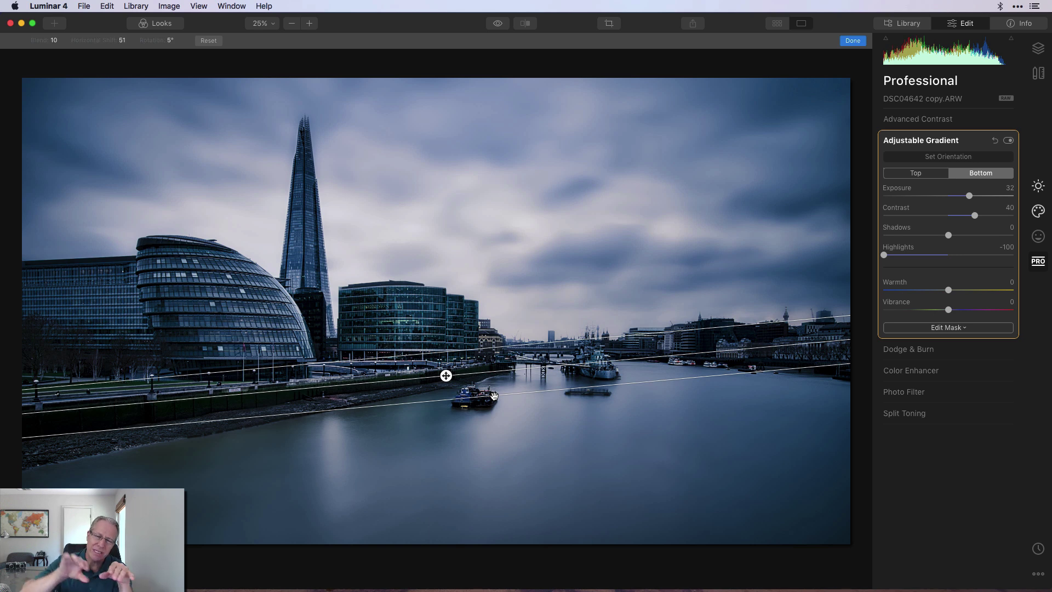
{"action": "left_click", "coordinate": [849, 41]}
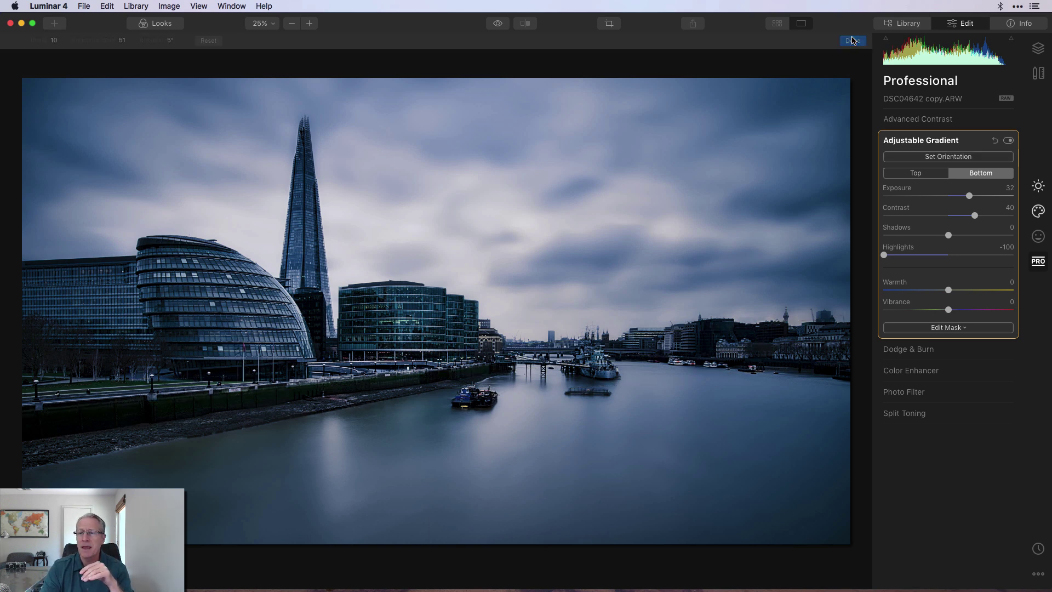
{"action": "left_click", "coordinate": [915, 173]}
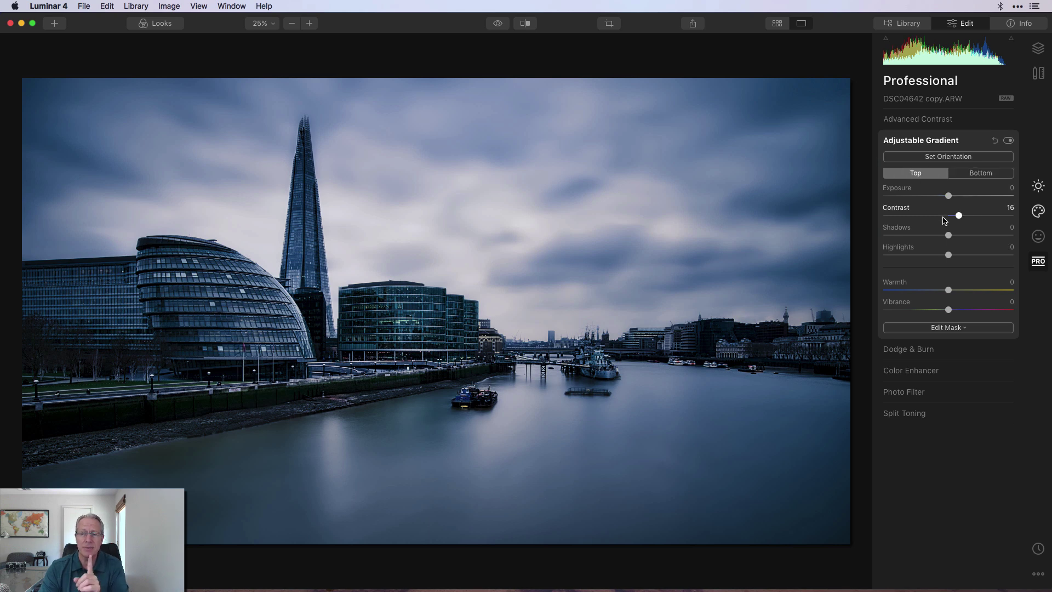
{"action": "left_click", "coordinate": [986, 174]}
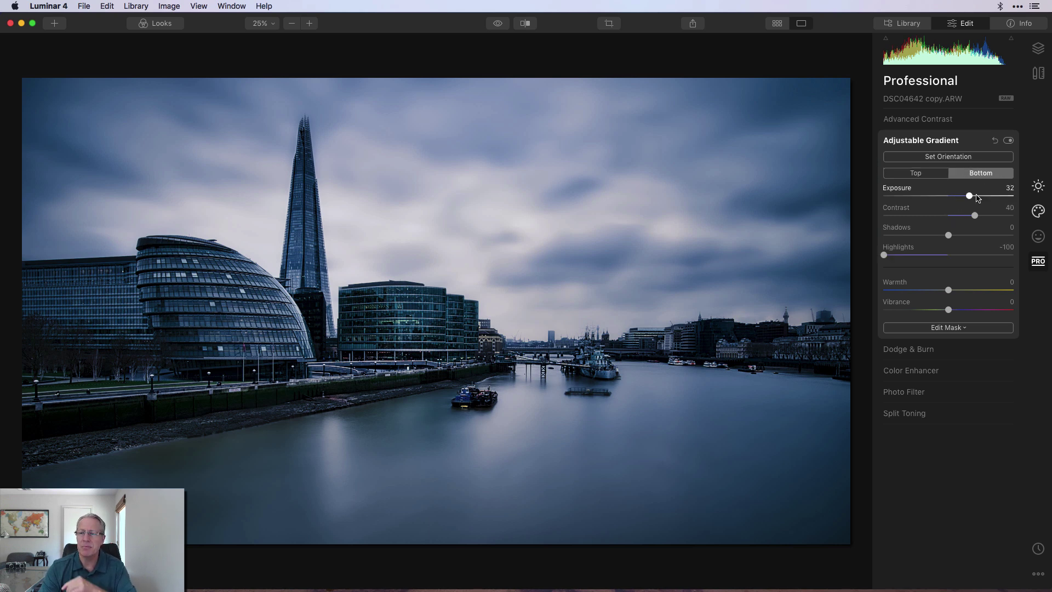
{"action": "left_click", "coordinate": [1009, 142]}
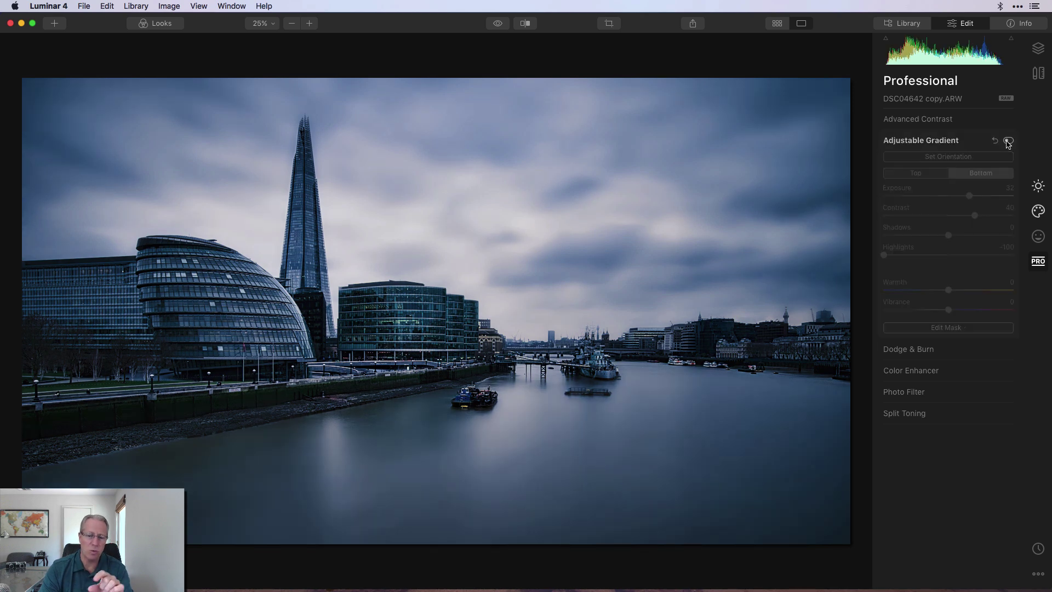
{"action": "left_click", "coordinate": [1009, 141]}
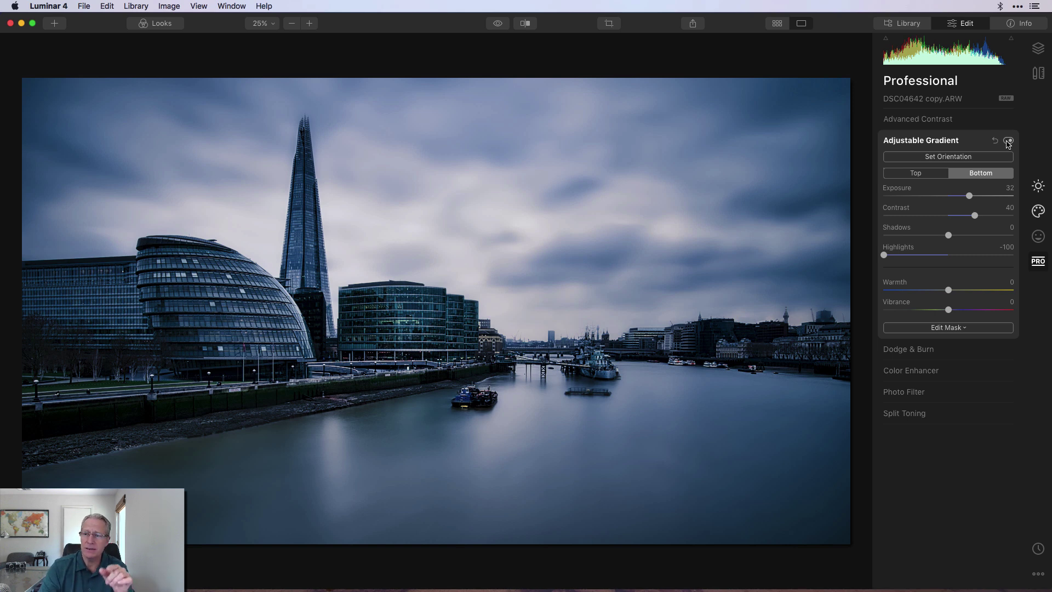
{"action": "left_click", "coordinate": [1008, 142]}
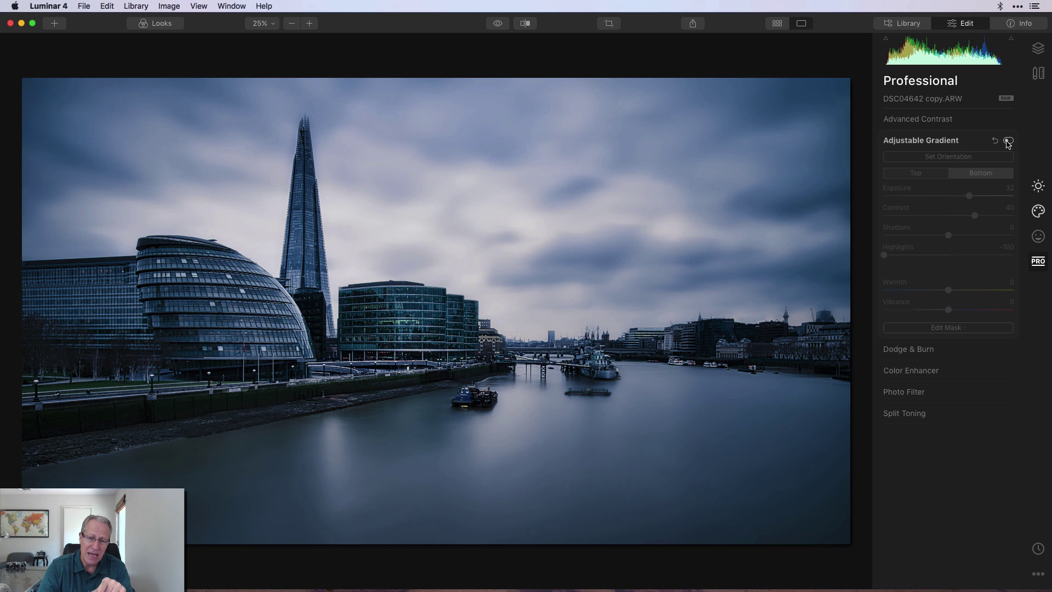
{"action": "left_click", "coordinate": [1008, 141]}
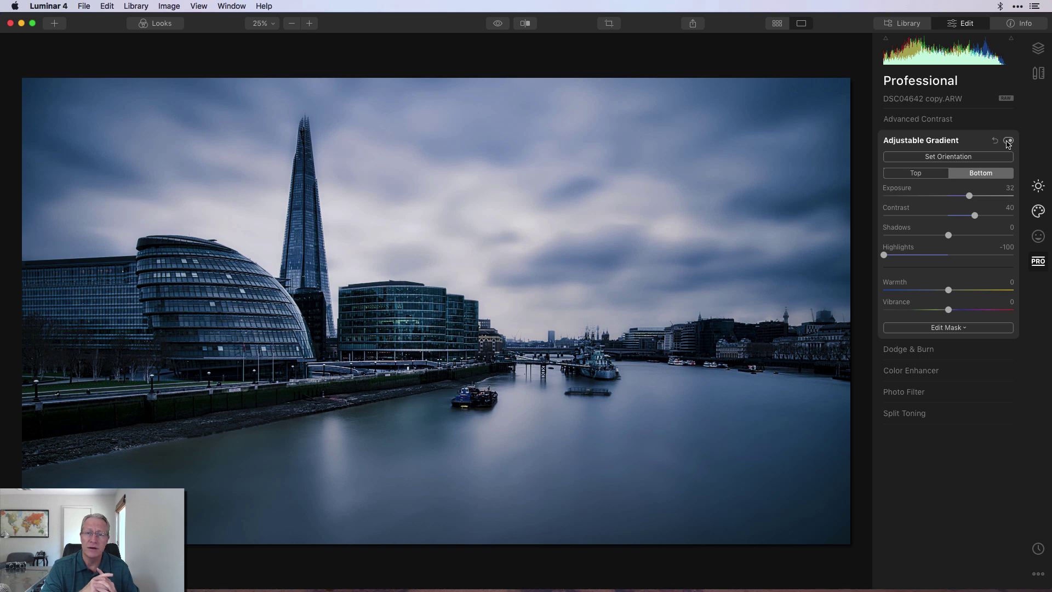
- Preview the original, then sweep the Before/After split across the photo and close it
{"action": "left_click", "coordinate": [500, 24]}
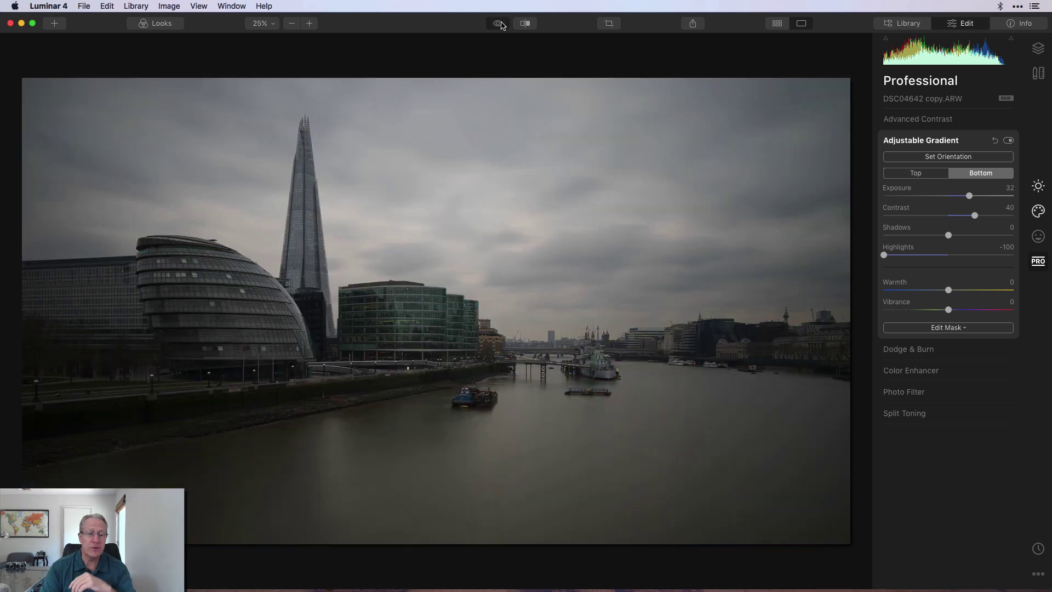
{"action": "left_click", "coordinate": [500, 24]}
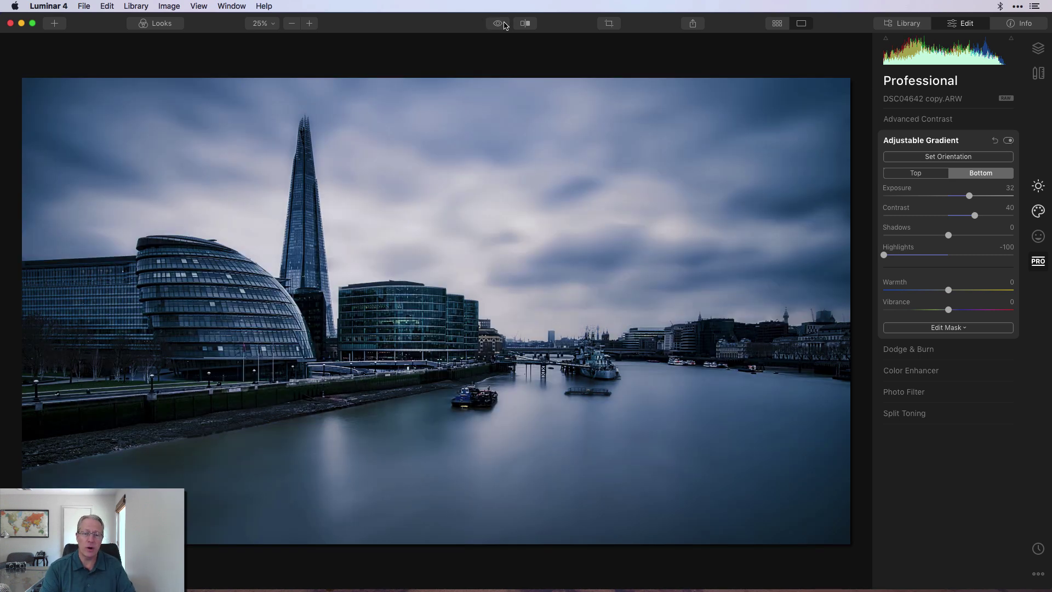
{"action": "left_click", "coordinate": [525, 24]}
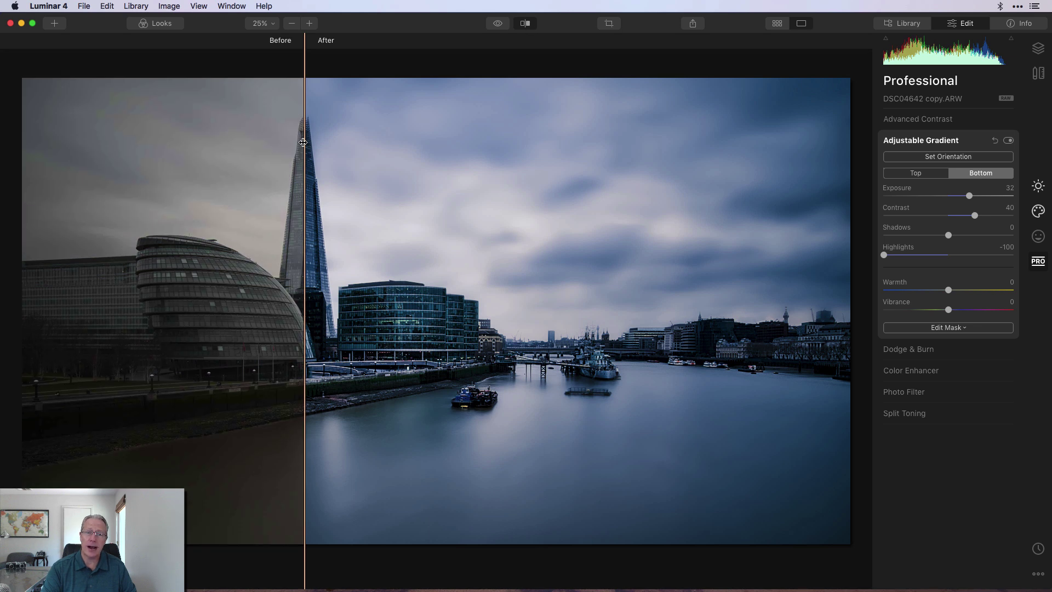
{"action": "left_click_drag", "start_coordinate": [303, 144], "coordinate": [700, 138]}
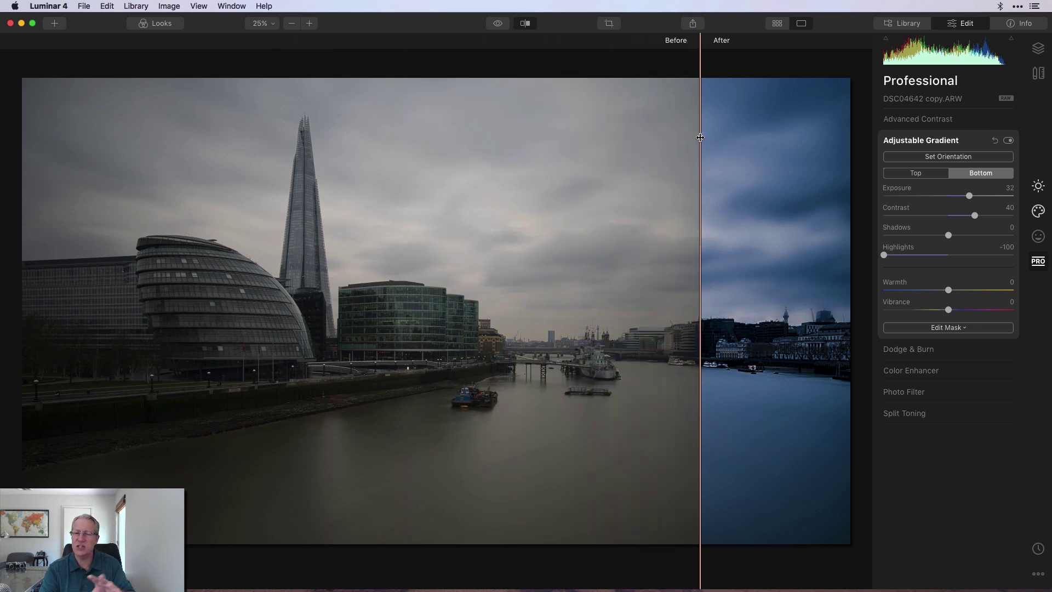
{"action": "left_click_drag", "start_coordinate": [700, 137], "coordinate": [341, 199]}
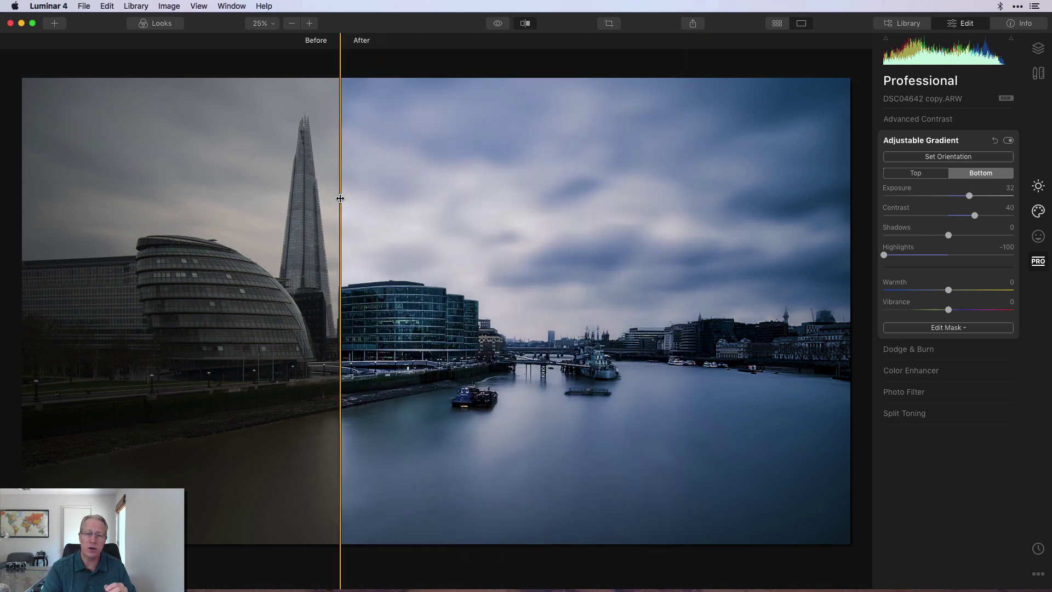
{"action": "left_click", "coordinate": [525, 23]}
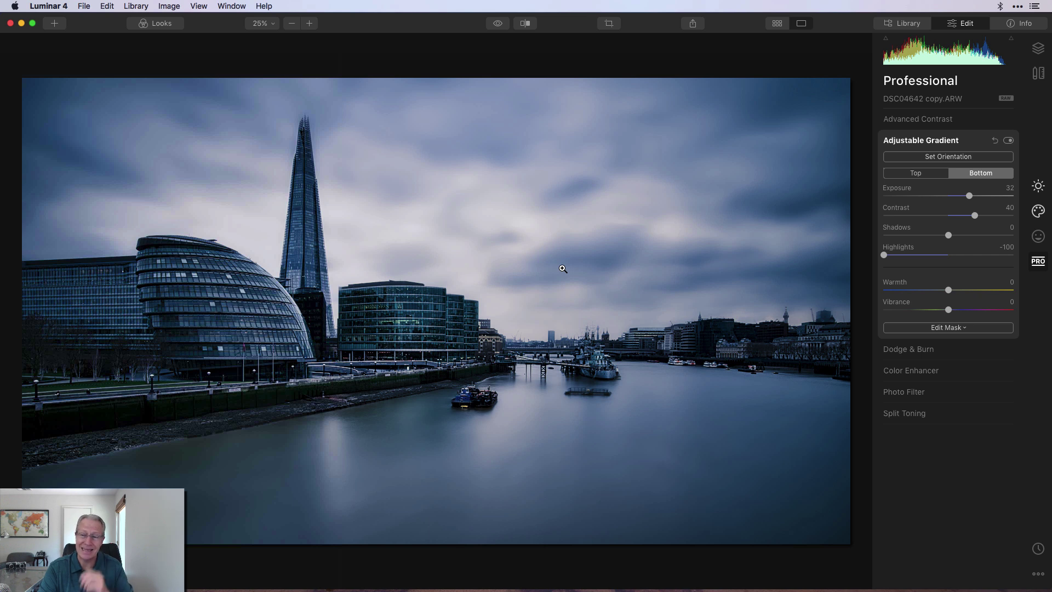
- Enable the Fog filter in Creative tools with Light Fog at amount 20
{"action": "left_click", "coordinate": [1037, 211]}
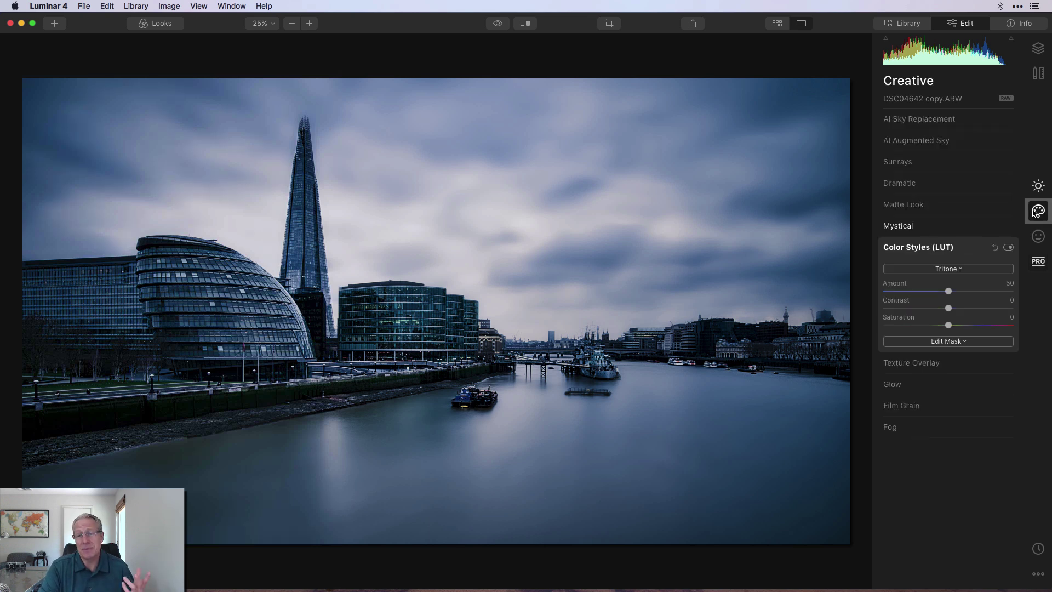
{"action": "left_click", "coordinate": [927, 427]}
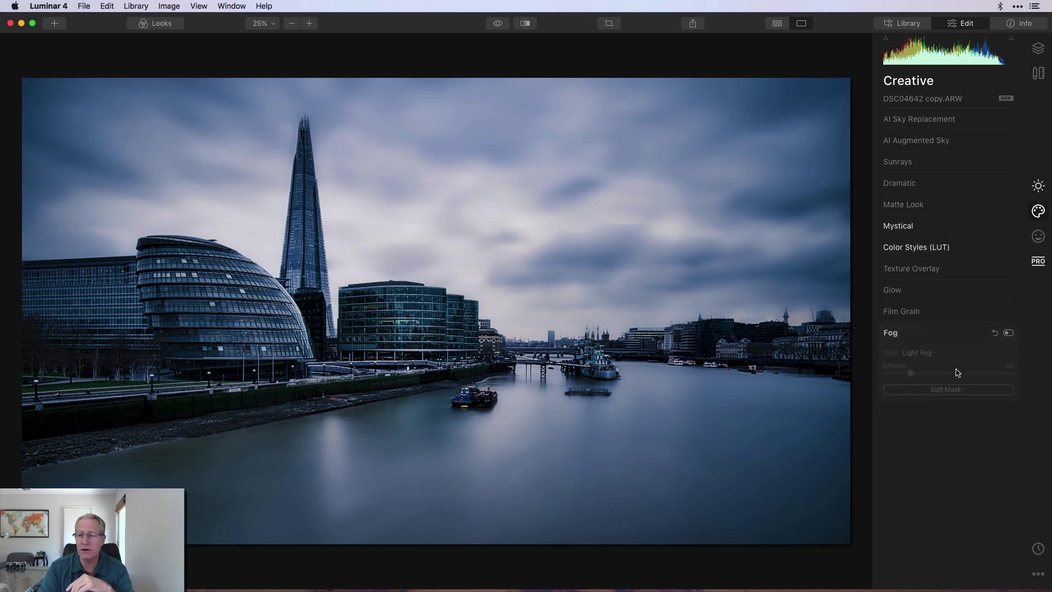
{"action": "left_click", "coordinate": [1008, 333]}
{"action": "left_click", "coordinate": [1009, 334]}
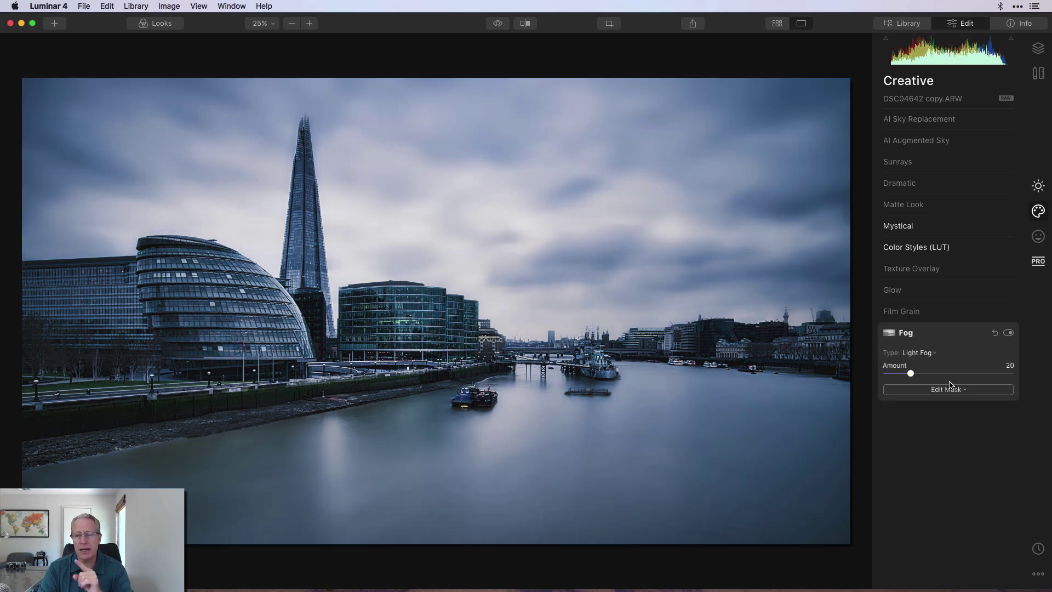
- Check the fog's brush mask overlay, then toggle the Fog filter off and on to compare
{"action": "left_click", "coordinate": [952, 390]}
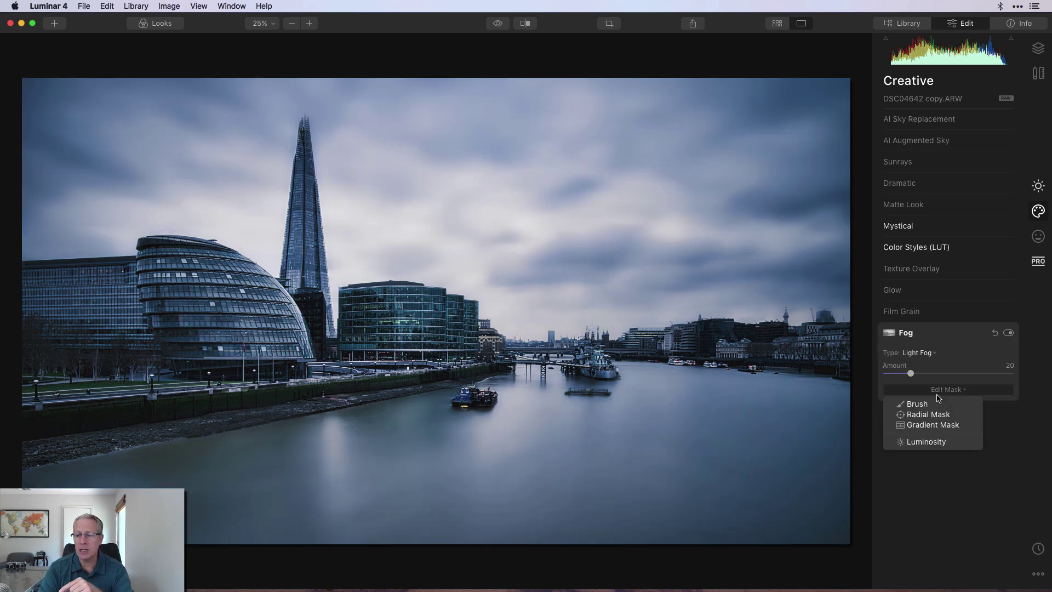
{"action": "left_click", "coordinate": [893, 405]}
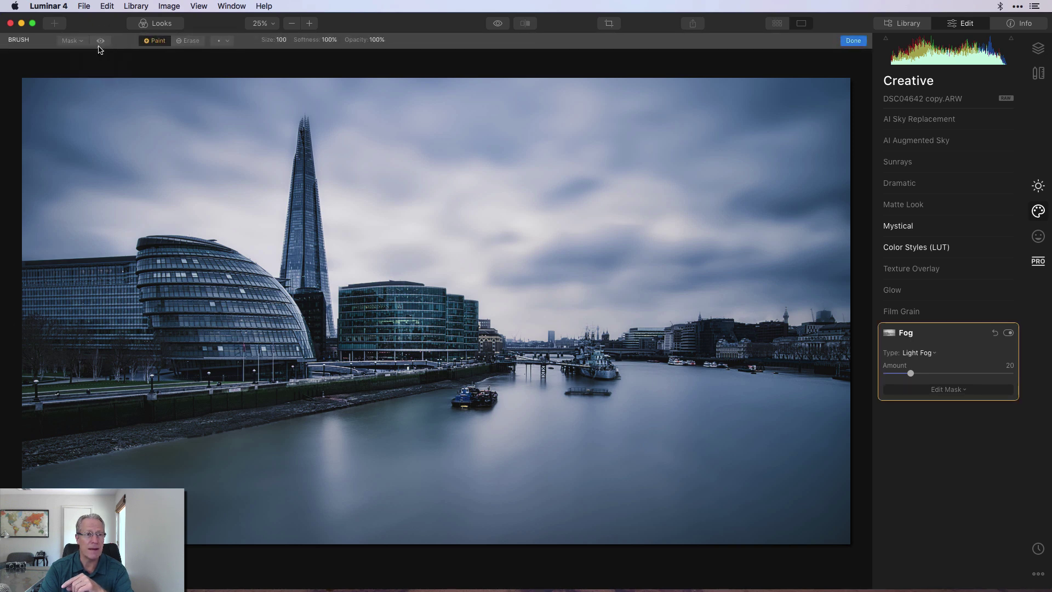
{"action": "left_click", "coordinate": [100, 42]}
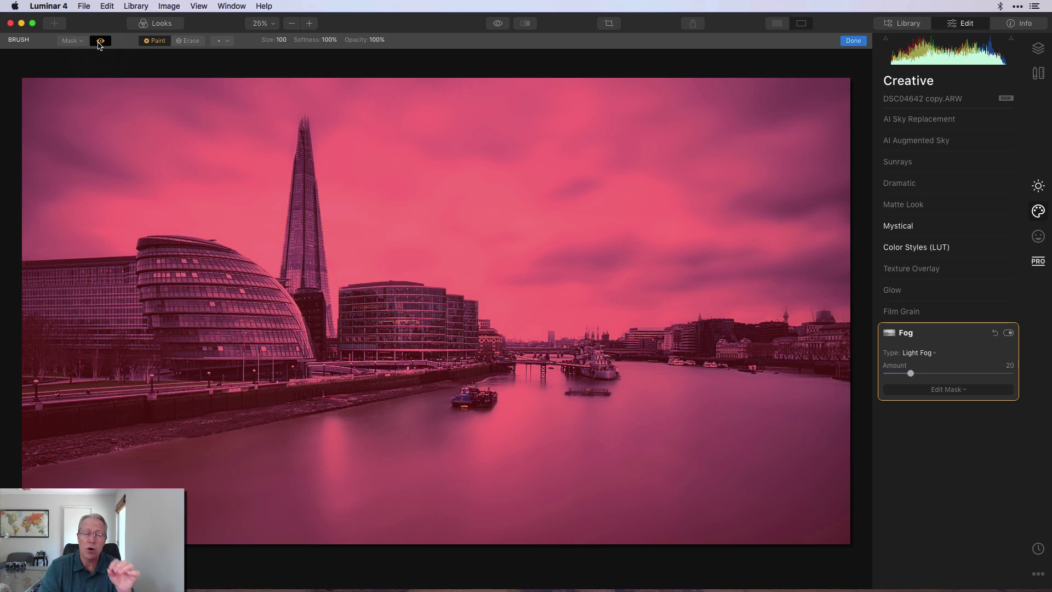
{"action": "left_click", "coordinate": [100, 42]}
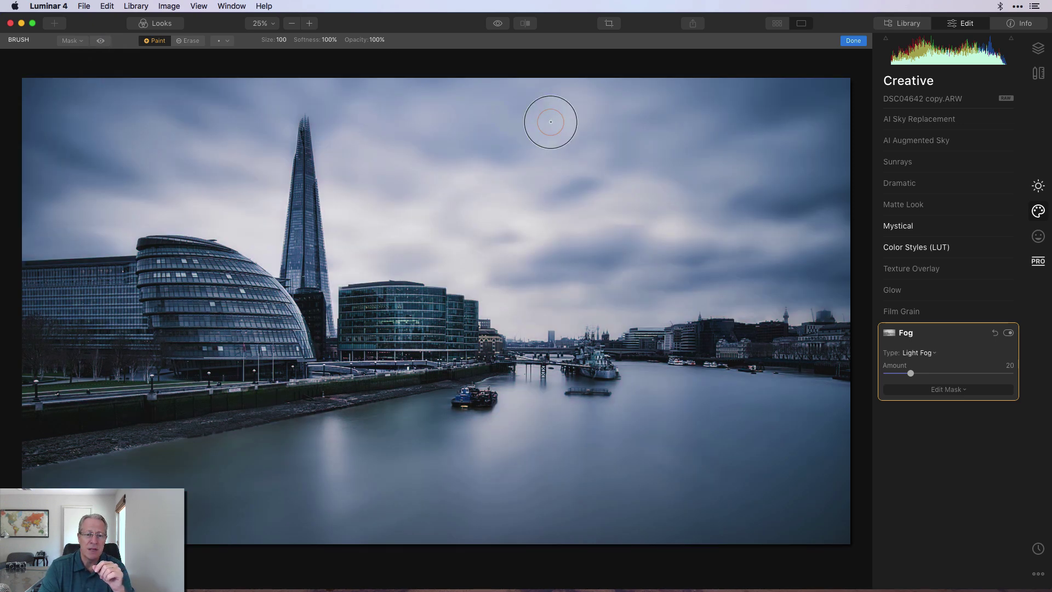
{"action": "left_click", "coordinate": [853, 40]}
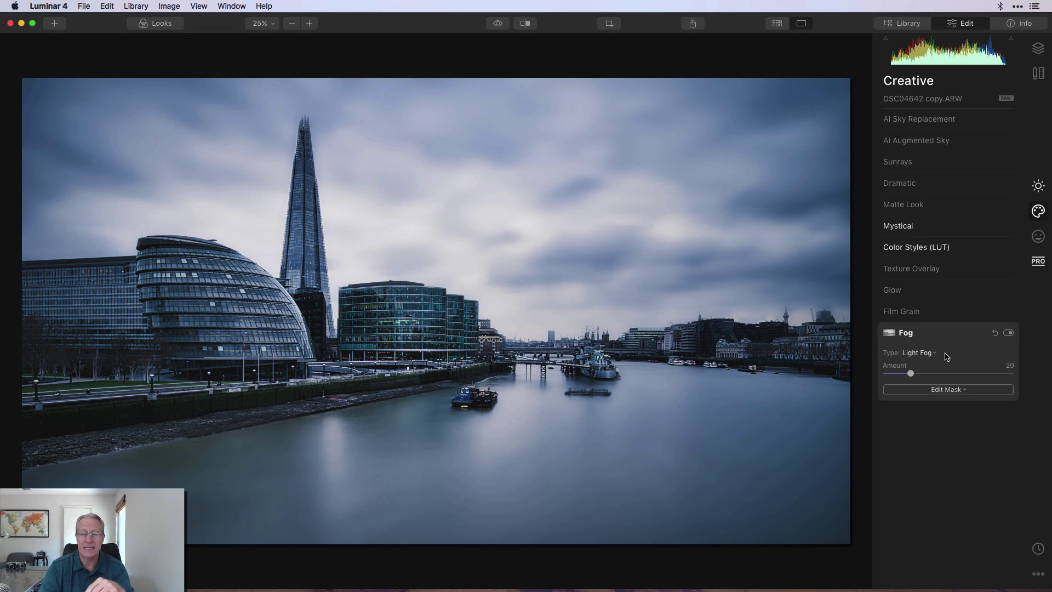
{"action": "left_click", "coordinate": [1009, 334]}
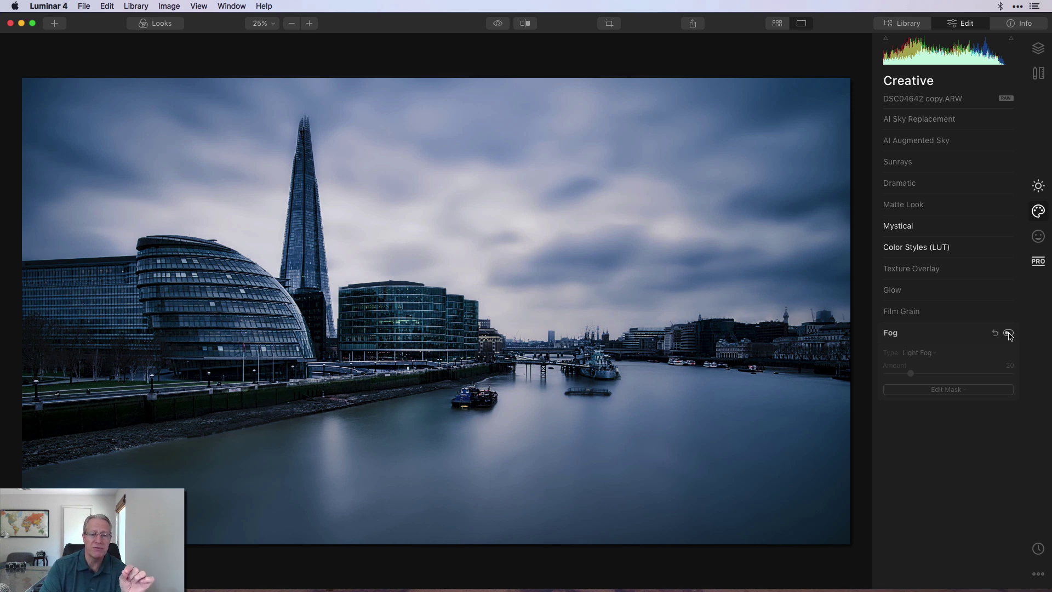
{"action": "left_click", "coordinate": [1008, 334]}
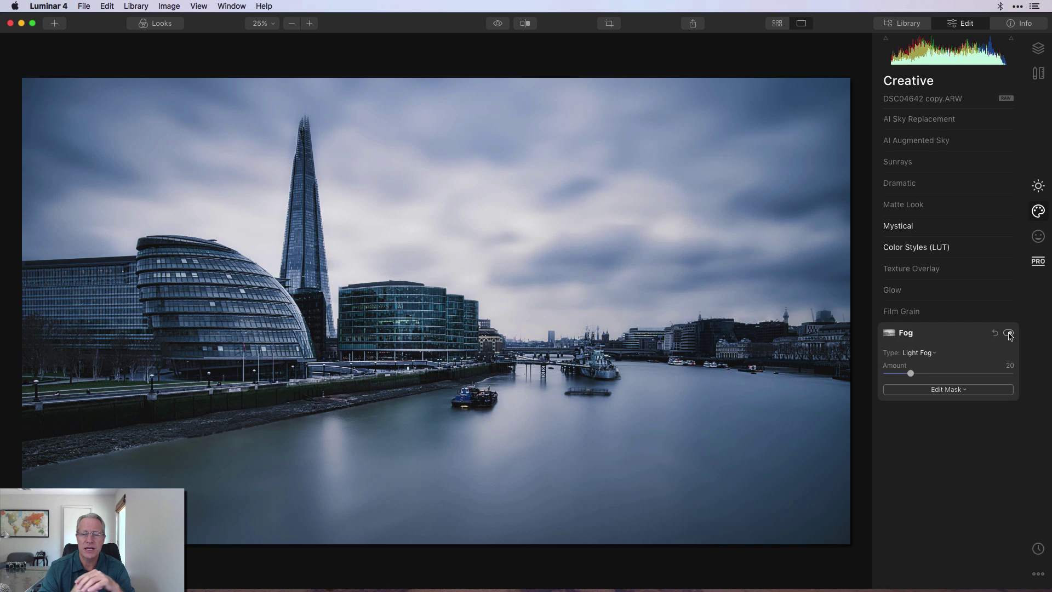
- In Essentials Color, set the blue range to Hue -45, Saturation -37, Luminance -4
{"action": "left_click", "coordinate": [1038, 187]}
{"action": "left_click", "coordinate": [940, 186]}
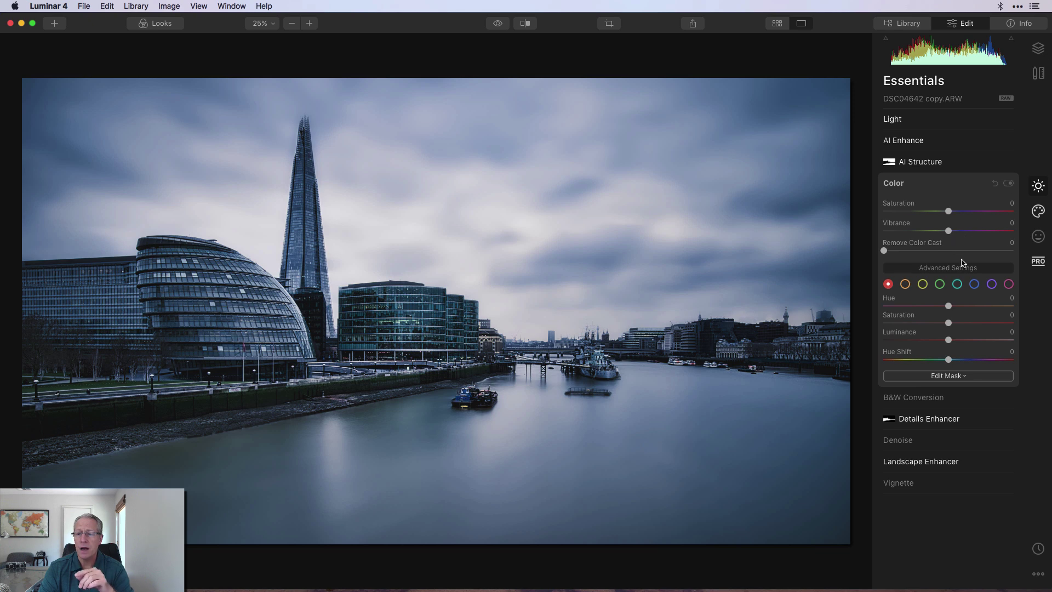
{"action": "left_click", "coordinate": [975, 285]}
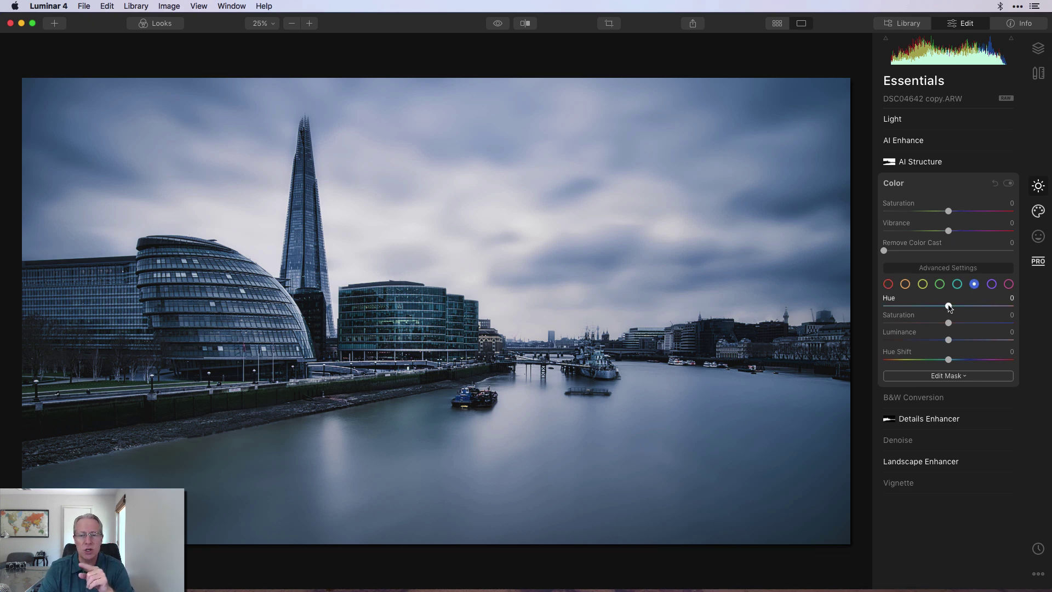
{"action": "left_click_drag", "start_coordinate": [949, 306], "coordinate": [926, 327]}
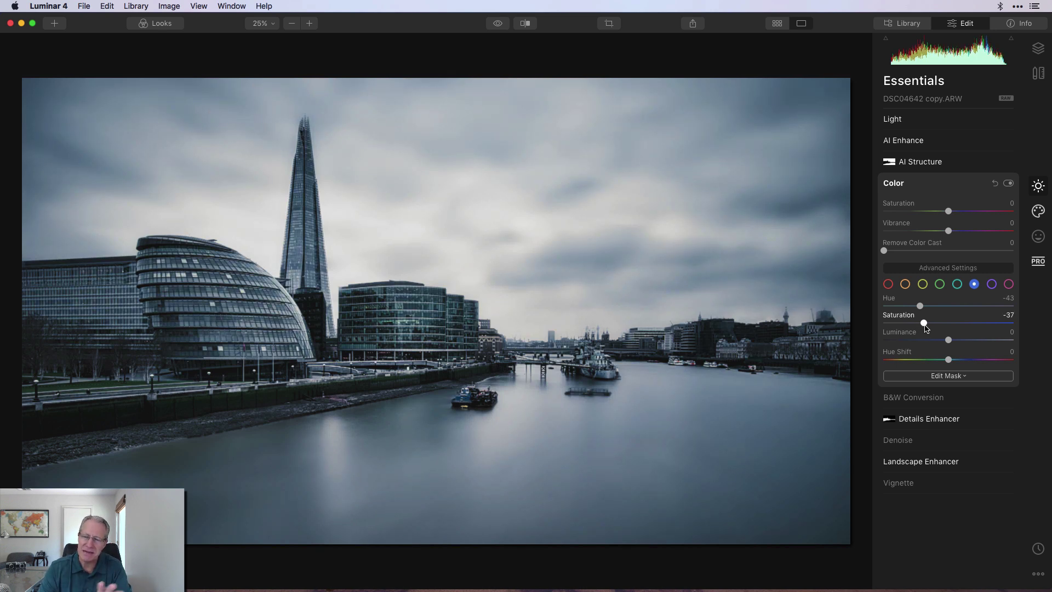
{"action": "left_click_drag", "start_coordinate": [920, 306], "coordinate": [921, 310]}
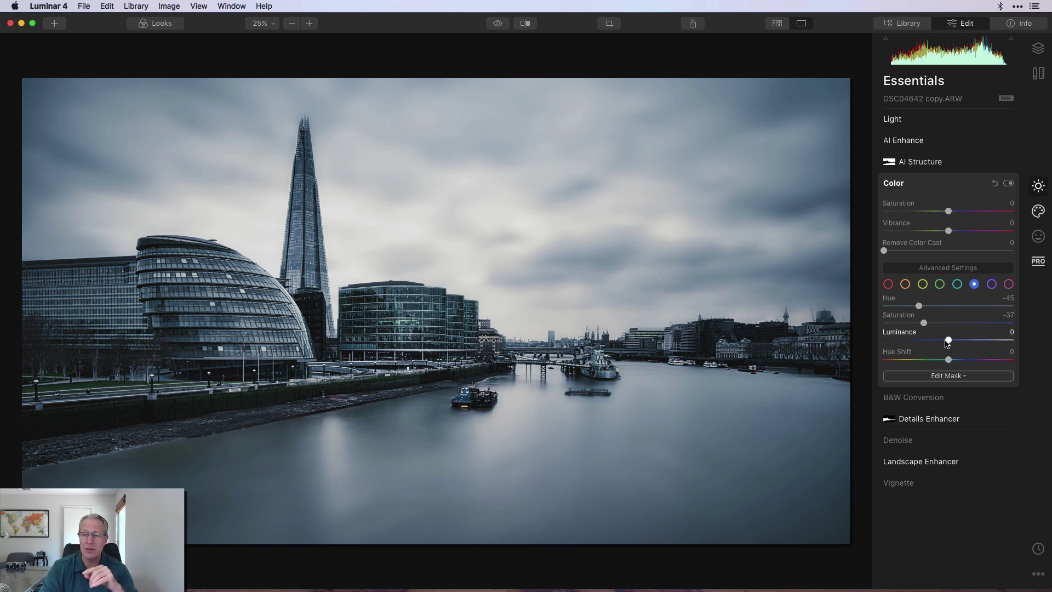
{"action": "mouse_move", "coordinate": [948, 340]}
{"action": "left_mouse_down"}
{"action": "mouse_move", "coordinate": [967, 340]}
{"action": "mouse_move", "coordinate": [924, 341]}
{"action": "mouse_move", "coordinate": [946, 341]}
{"action": "left_mouse_up"}
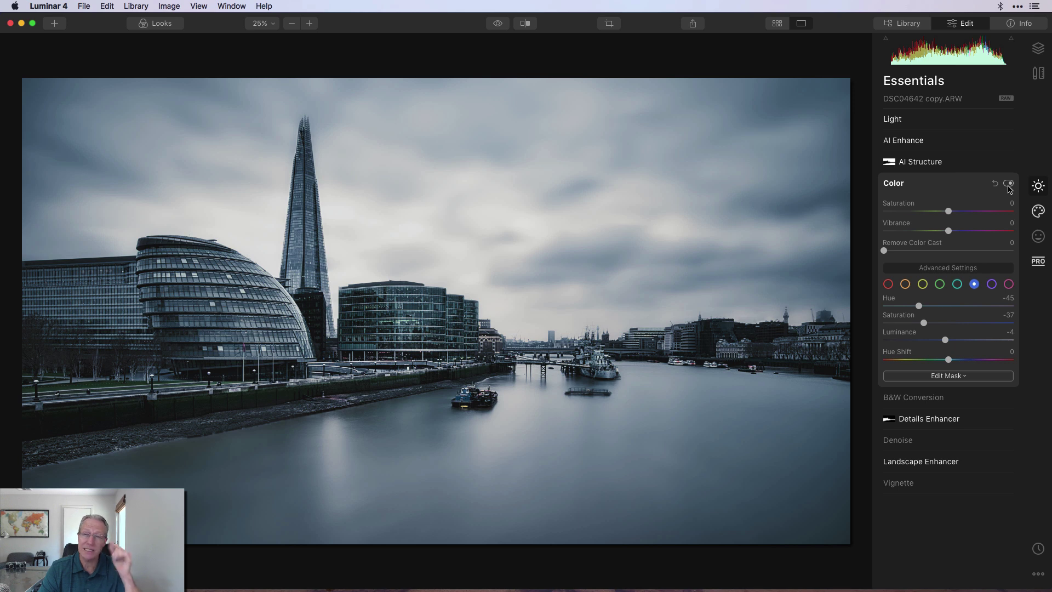
- Toggle the Color adjustment off and on to compare, then collapse the Color panel
{"action": "left_click", "coordinate": [1009, 184]}
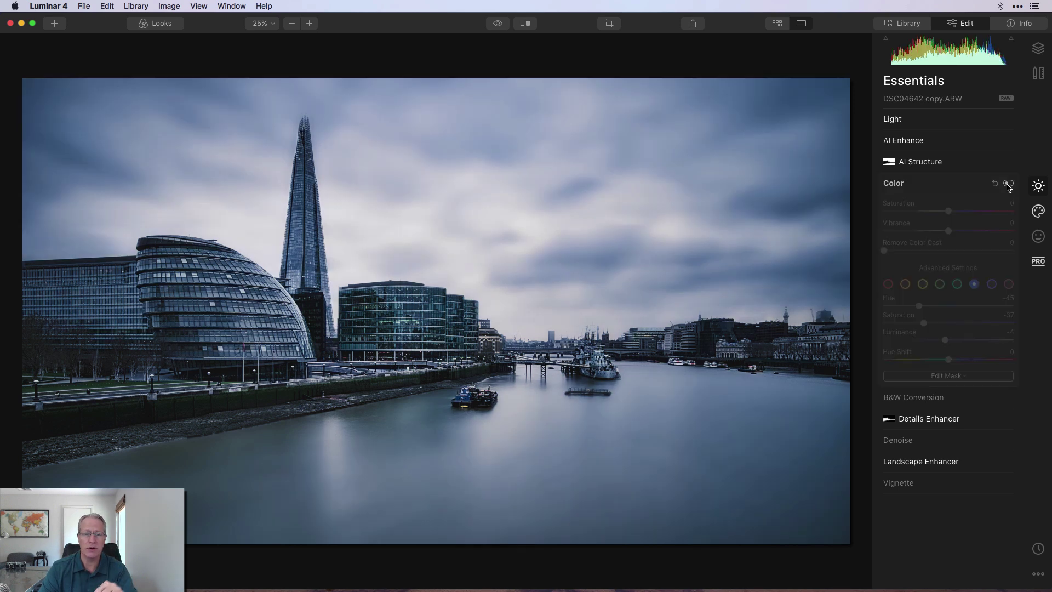
{"action": "left_click", "coordinate": [1009, 184]}
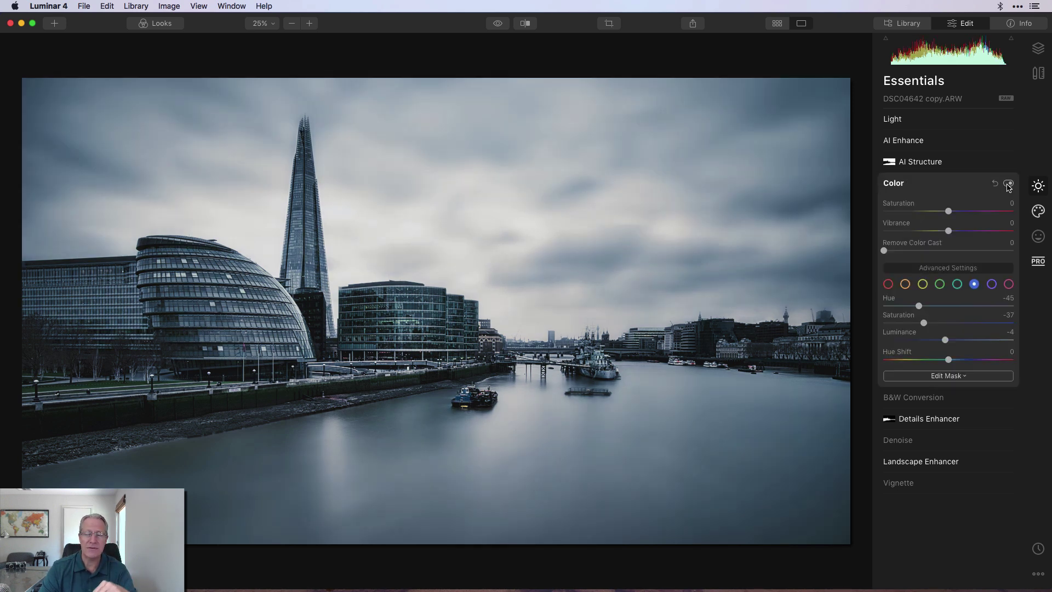
{"action": "left_click", "coordinate": [961, 184]}
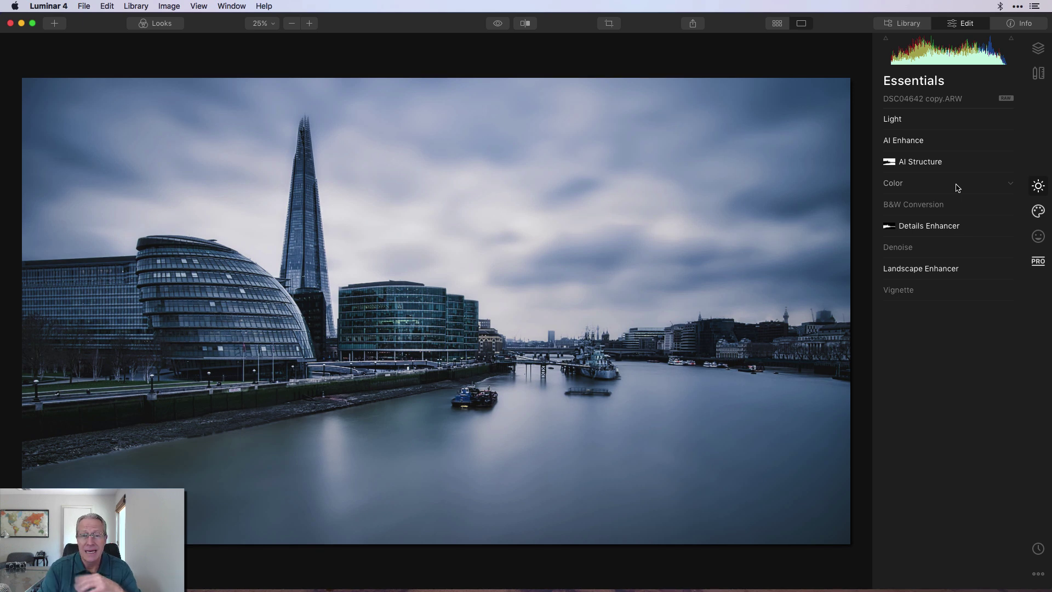
{"action": "left_click", "coordinate": [498, 25]}
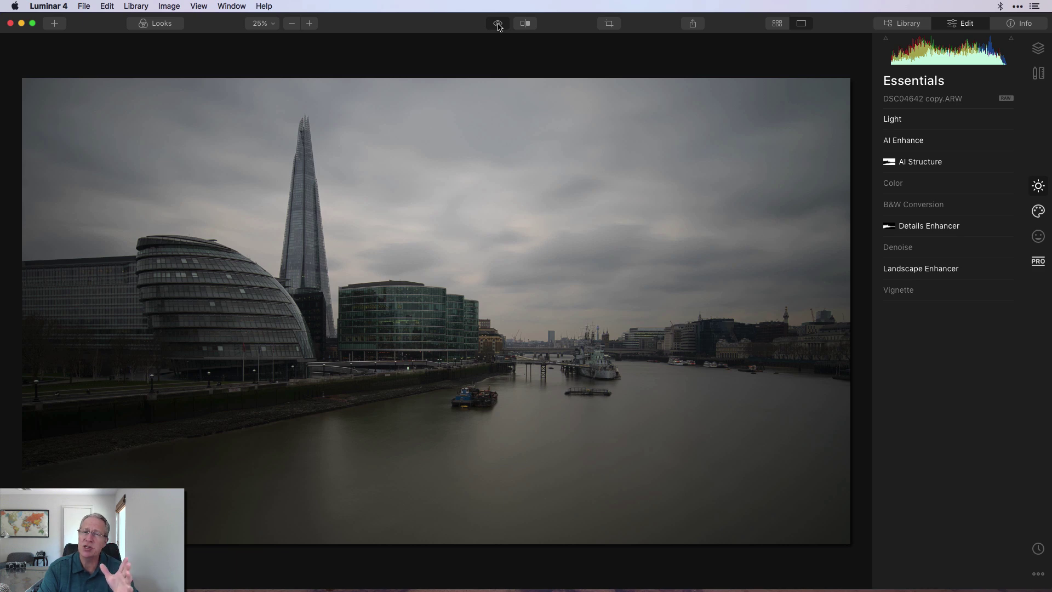
{"action": "left_click", "coordinate": [498, 24]}
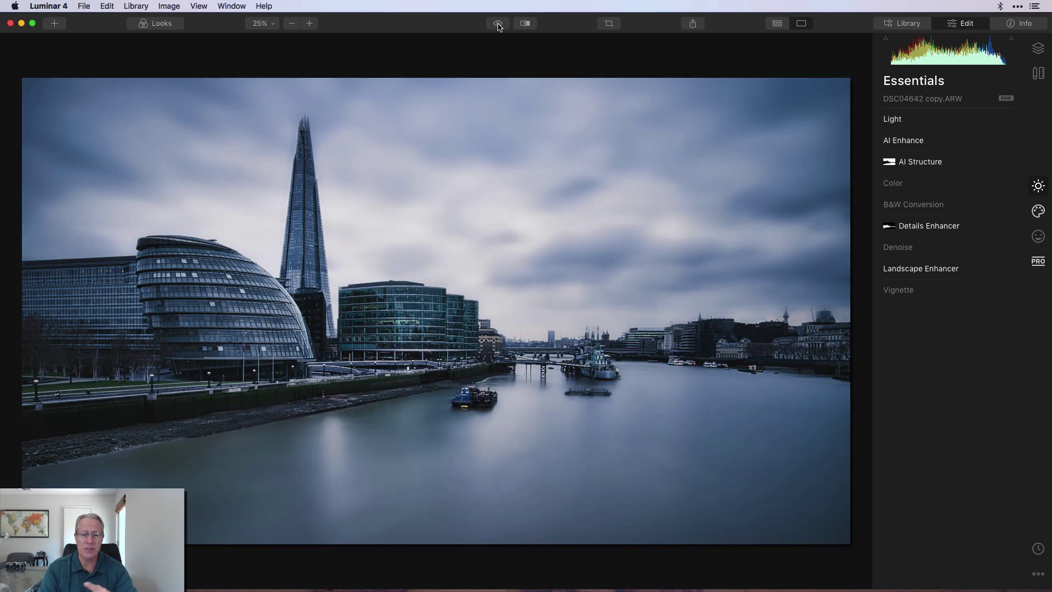
{"action": "left_click", "coordinate": [525, 23]}
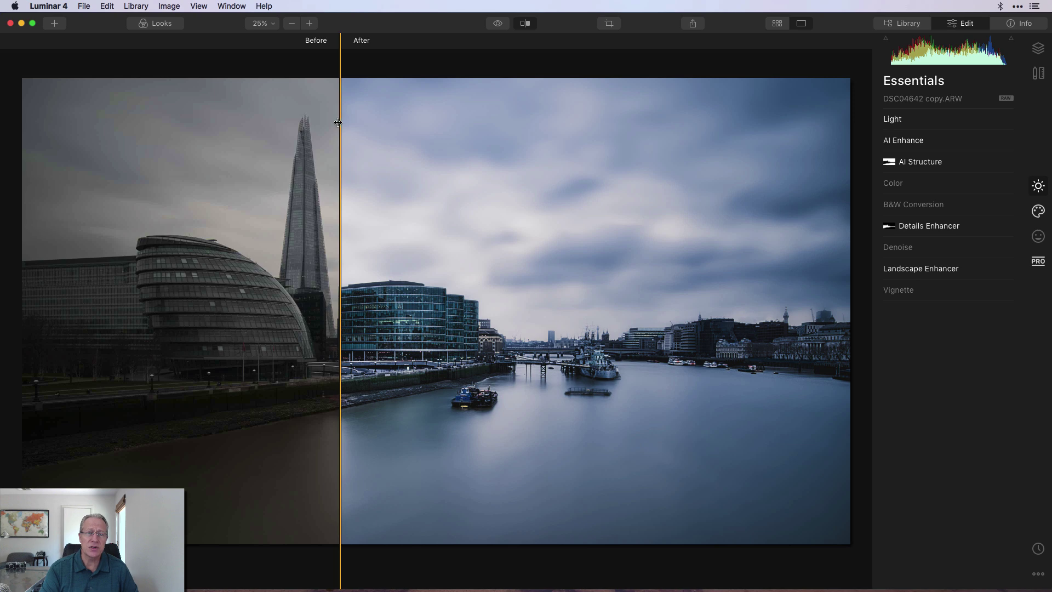
{"action": "mouse_move", "coordinate": [338, 122]}
{"action": "left_mouse_down"}
{"action": "mouse_move", "coordinate": [329, 123]}
{"action": "mouse_move", "coordinate": [788, 136]}
{"action": "mouse_move", "coordinate": [165, 126]}
{"action": "mouse_move", "coordinate": [705, 117]}
{"action": "mouse_move", "coordinate": [209, 154]}
{"action": "mouse_move", "coordinate": [183, 169]}
{"action": "mouse_move", "coordinate": [587, 129]}
{"action": "mouse_move", "coordinate": [357, 115]}
{"action": "left_mouse_up"}
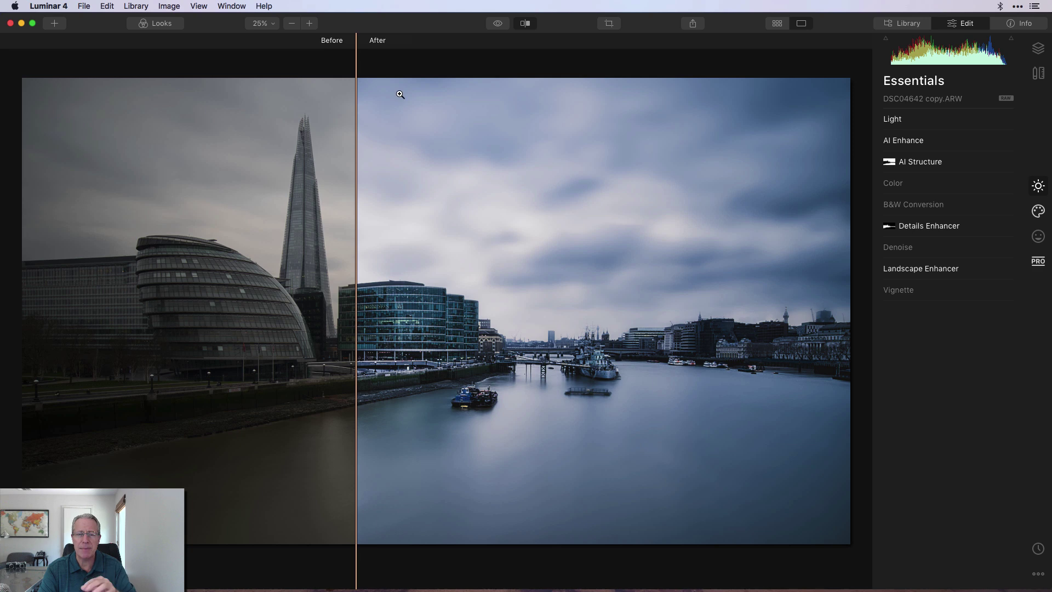
{"action": "left_click", "coordinate": [525, 23]}
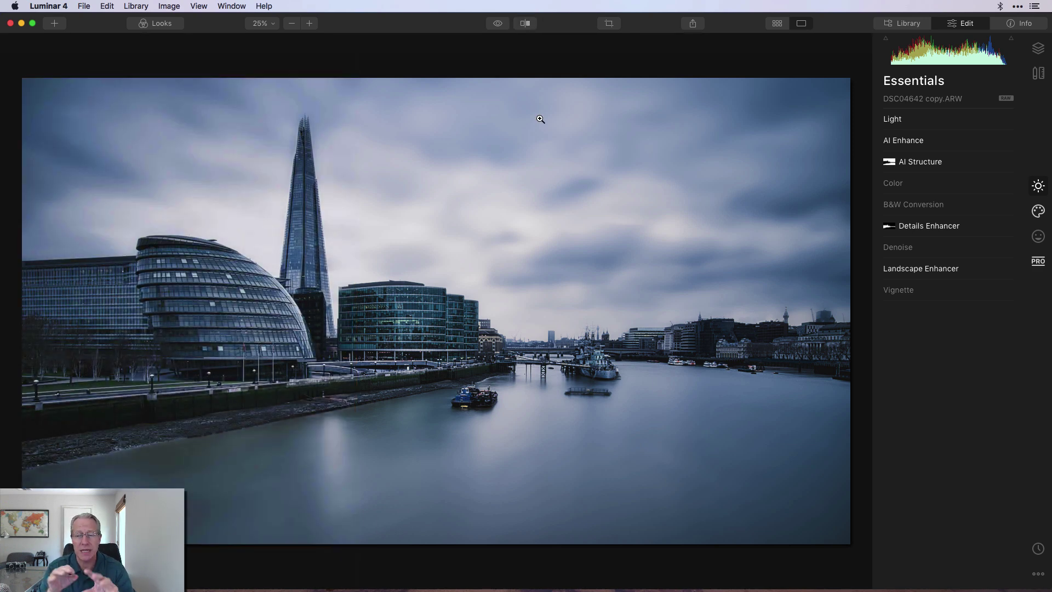